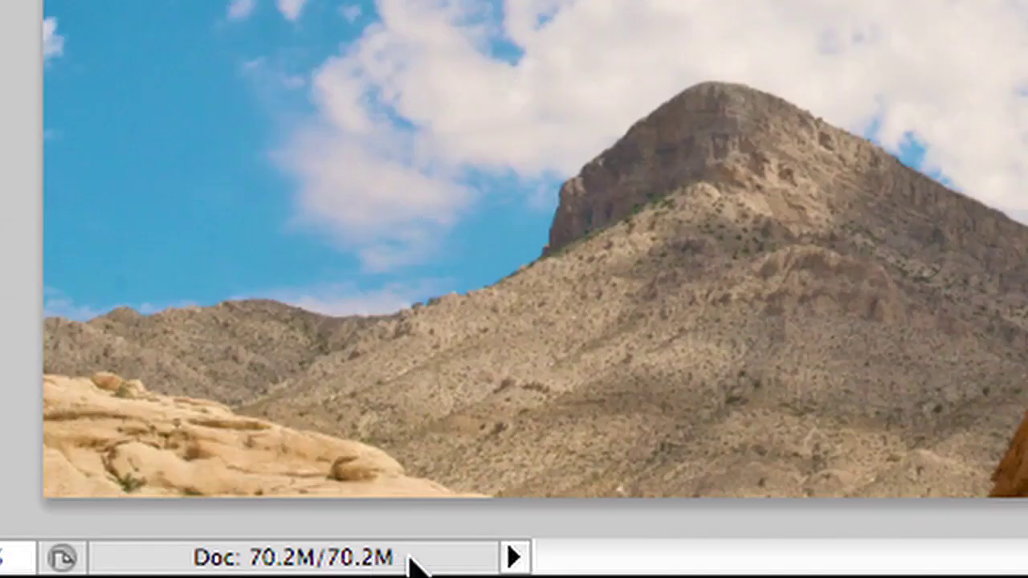
Check the image size, then give the Crop tool a fixed 1920 px width and 1080 px height
{"action": "left_click", "coordinate": [433, 558], "text": "alt"}
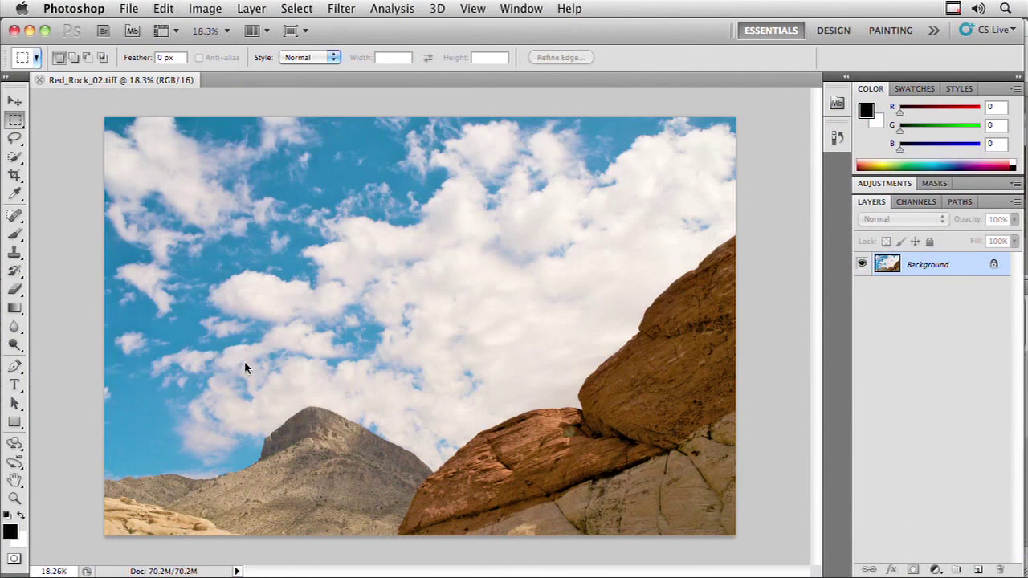
{"action": "key", "text": "c"}
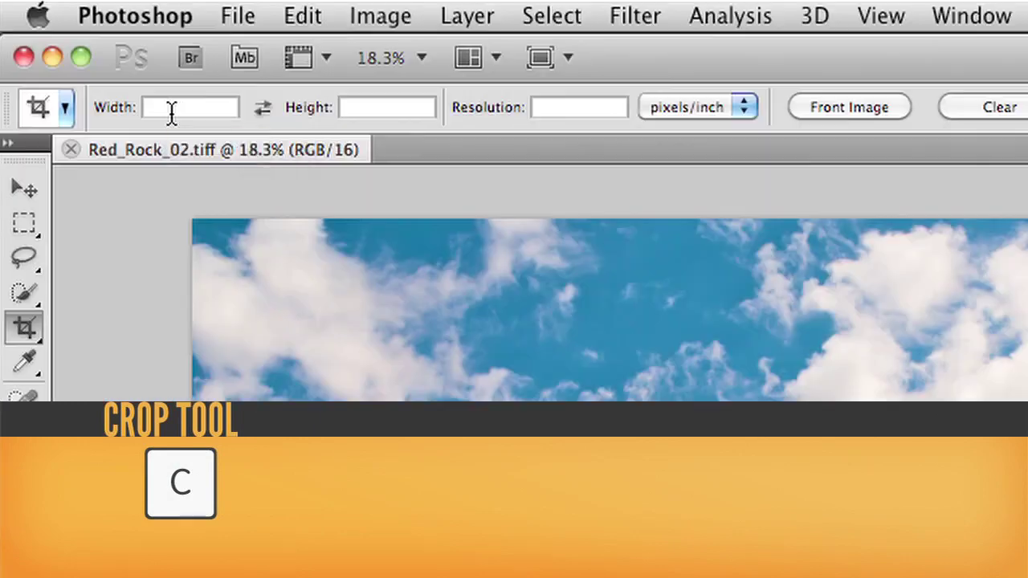
{"action": "type", "text": "1920"}
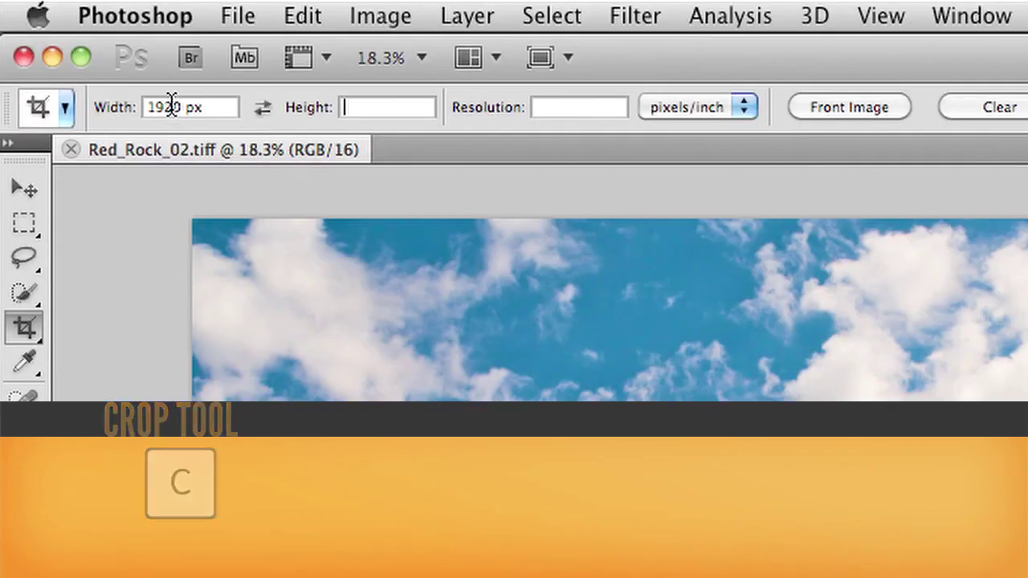
{"action": "type", "text": "1080 px"}
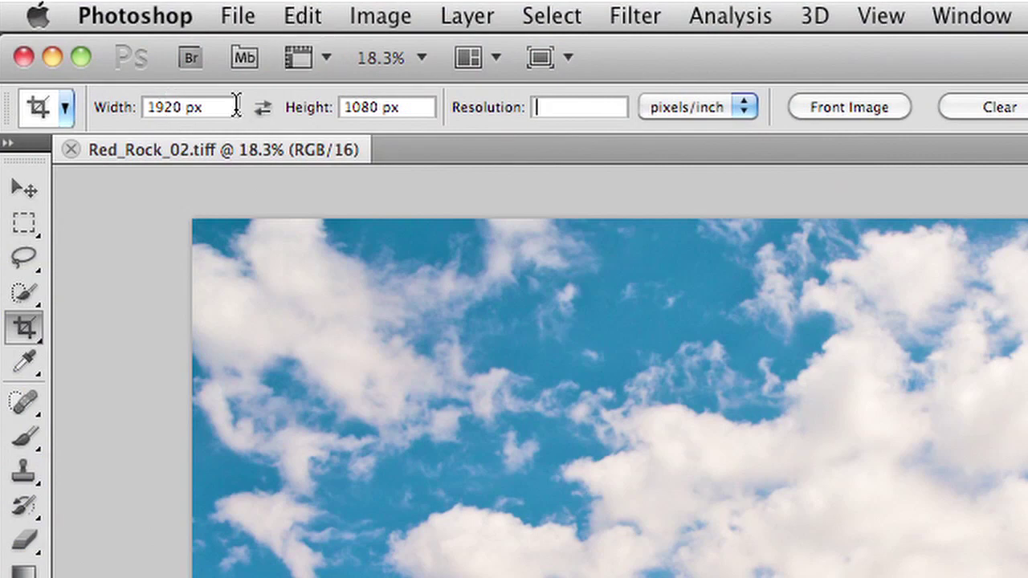
Enlarge the preset list and save a crop preset named 'Crop Tool 1920 px x 1080 px'
{"action": "left_click", "coordinate": [65, 109]}
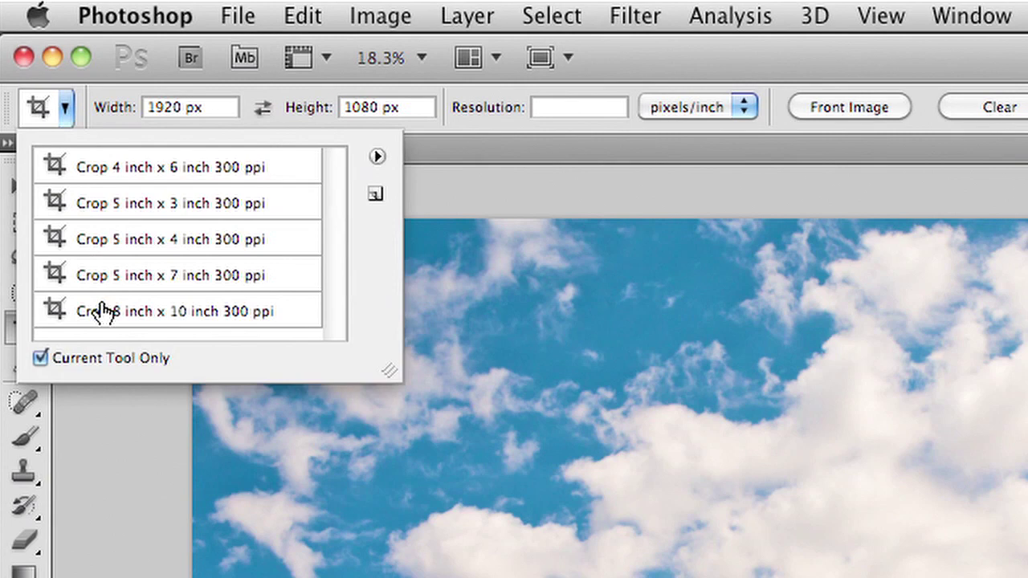
{"action": "left_click_drag", "start_coordinate": [391, 371], "coordinate": [390, 485]}
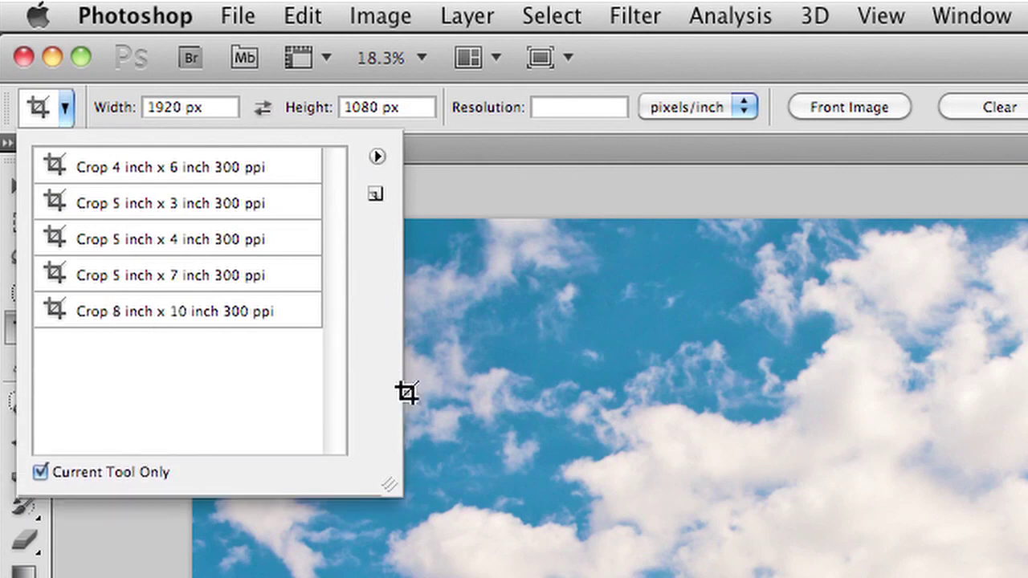
{"action": "left_click", "coordinate": [378, 193]}
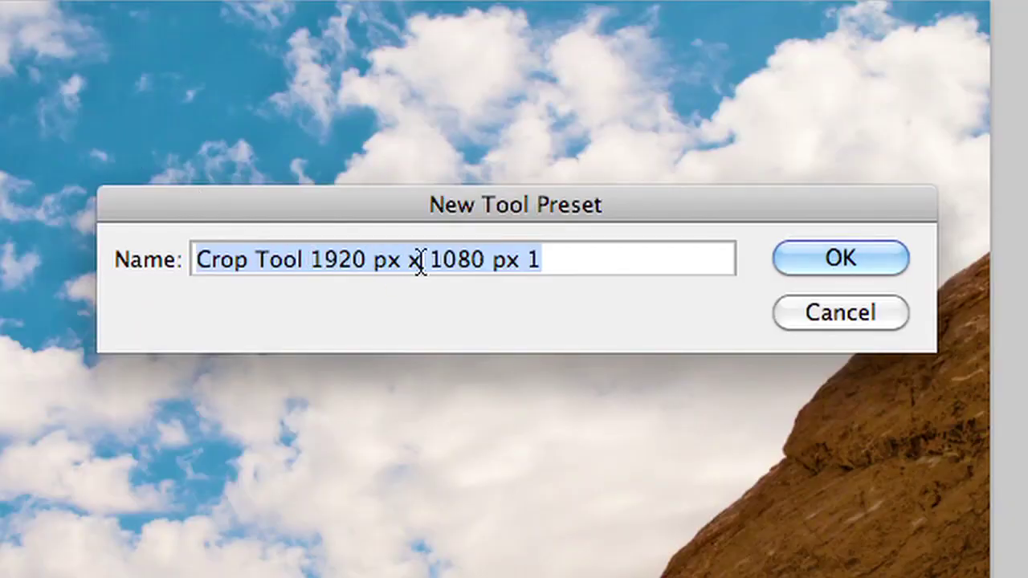
{"action": "left_click", "coordinate": [568, 262]}
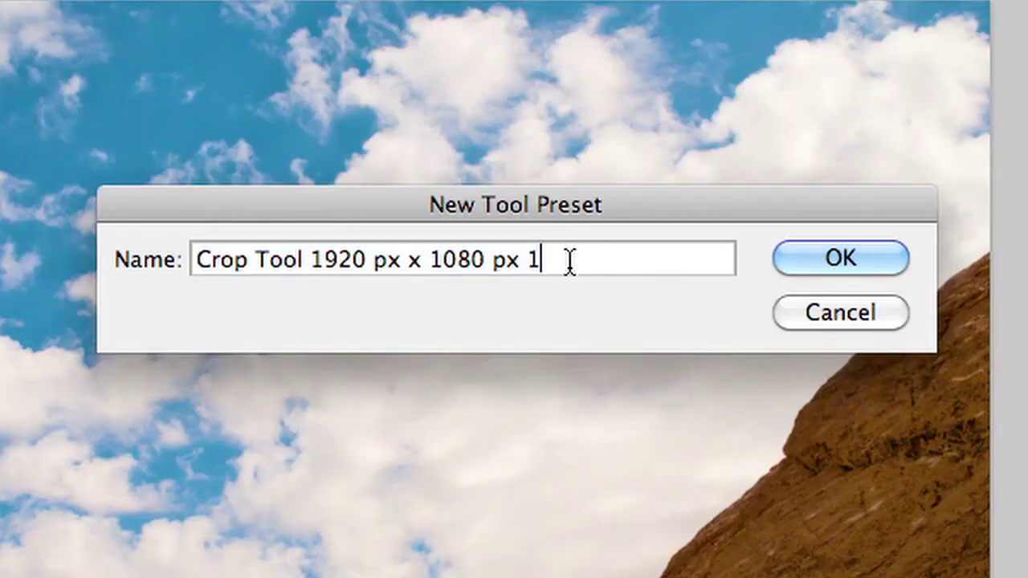
{"action": "key", "text": "BackSpace"}
{"action": "key", "text": "BackSpace"}
{"action": "key", "text": "Return"}
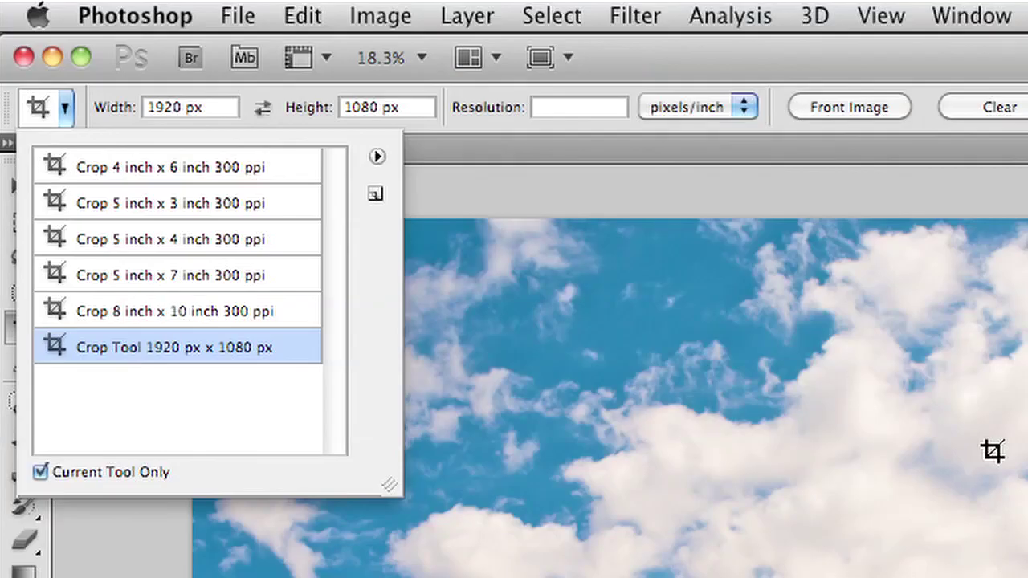
Delete the four default 300 ppi crop presets (4x6, 5x3, 5x4, 5x7 inch)
{"action": "left_click", "coordinate": [265, 165], "text": "alt"}
{"action": "left_click", "coordinate": [265, 165], "text": "alt"}
{"action": "left_click", "coordinate": [265, 164], "text": "alt"}
{"action": "left_click", "coordinate": [264, 165], "text": "alt"}
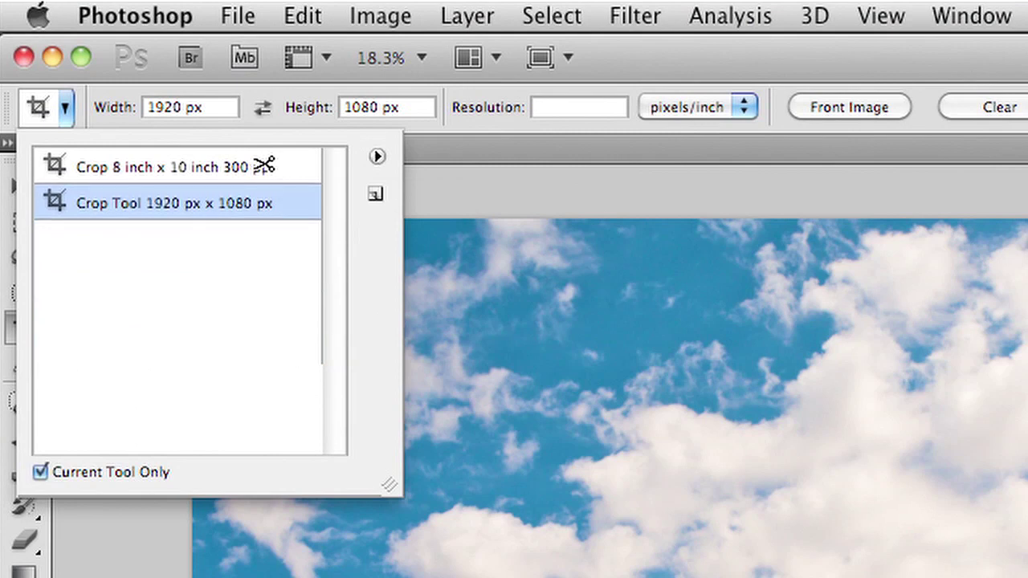
{"action": "left_click", "coordinate": [264, 165], "text": "alt"}
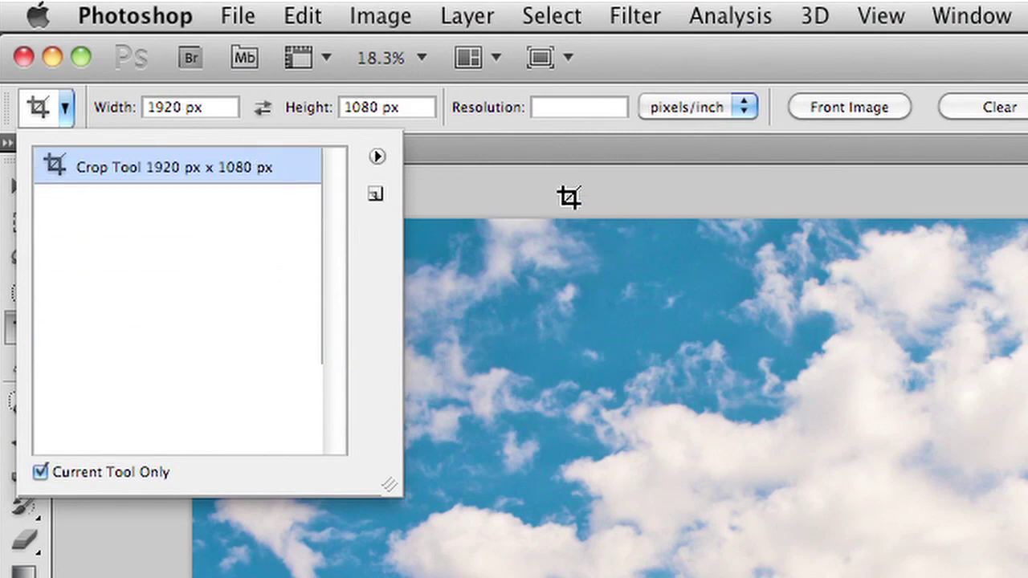
Change the crop size to 1280 px wide by 720 px high
{"action": "left_click", "coordinate": [173, 107]}
{"action": "double_click", "coordinate": [172, 106]}
{"action": "type", "text": "1280"}
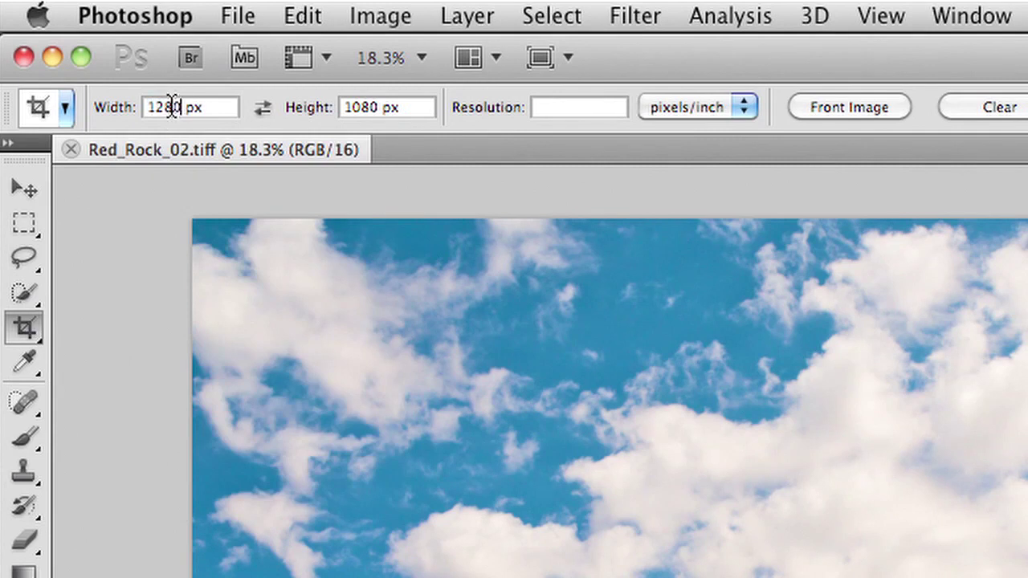
{"action": "key", "text": "Tab"}
{"action": "type", "text": "7"}
Save a 'Crop Tool 1280 px x 720 px' preset, then reselect the 1920 × 1080 px preset
{"action": "left_click", "coordinate": [70, 112]}
{"action": "left_click", "coordinate": [376, 196]}
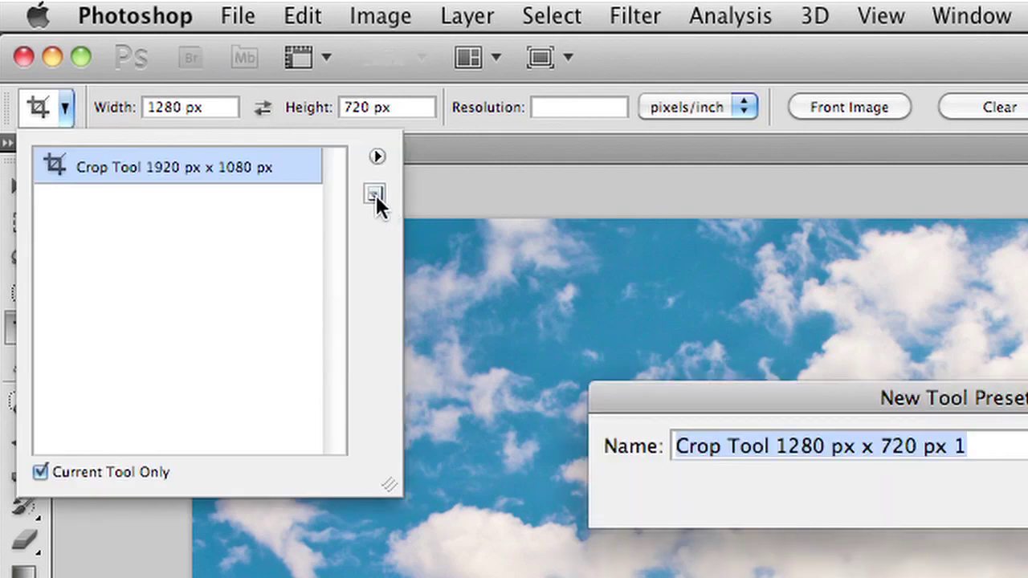
{"action": "key", "text": "Right"}
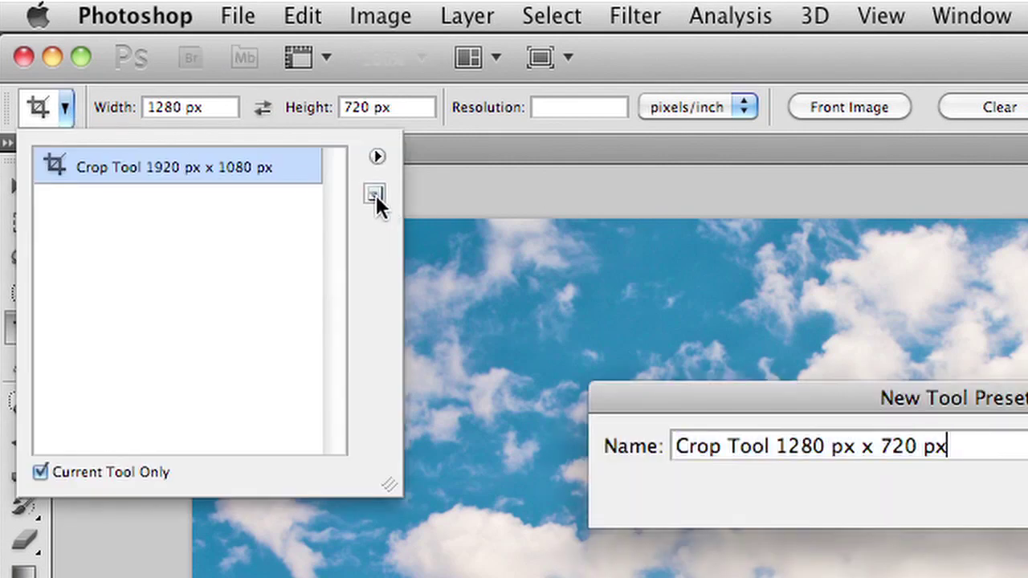
{"action": "key", "text": "Return"}
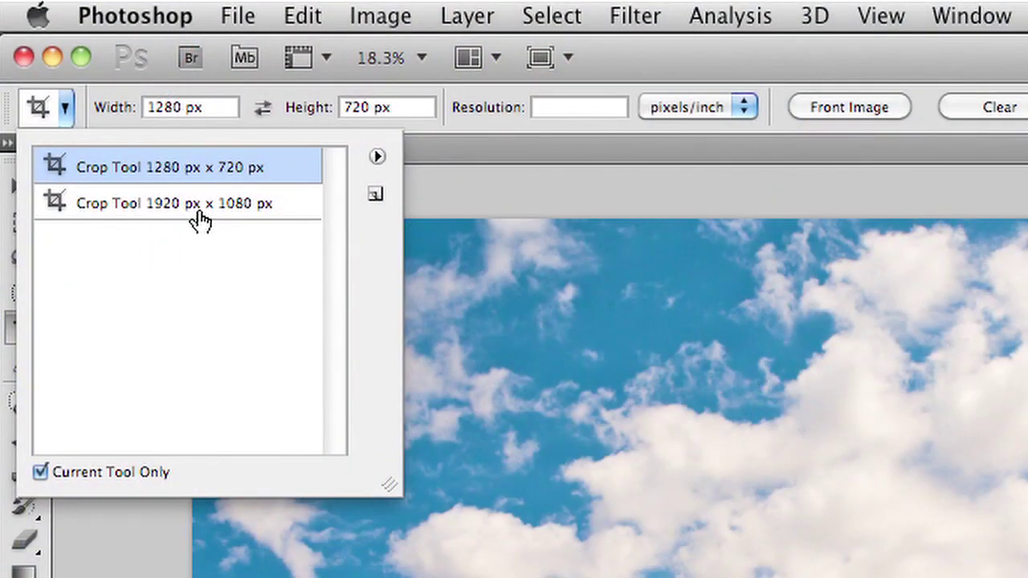
{"action": "left_click", "coordinate": [201, 208]}
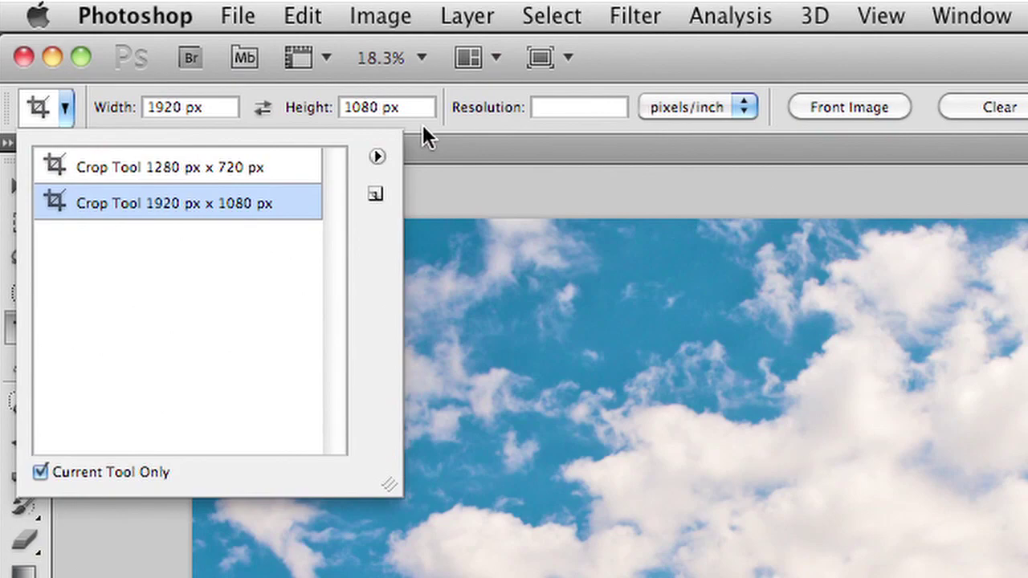
Draw a 16:9 crop box around the clouds, peak and red rocks, adjust it, and commit
{"action": "left_click", "coordinate": [452, 188]}
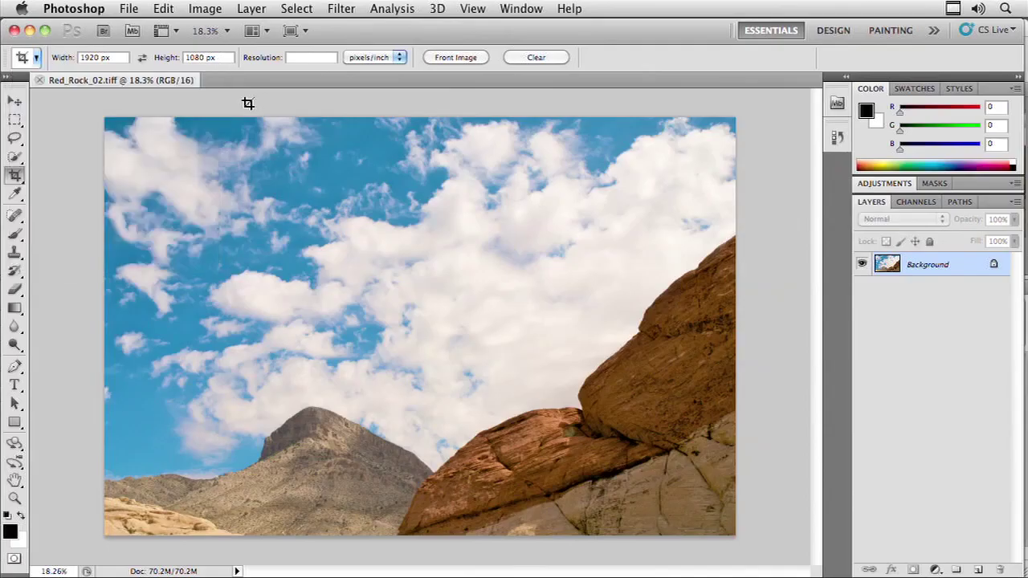
{"action": "left_click_drag", "start_coordinate": [265, 300], "coordinate": [743, 502]}
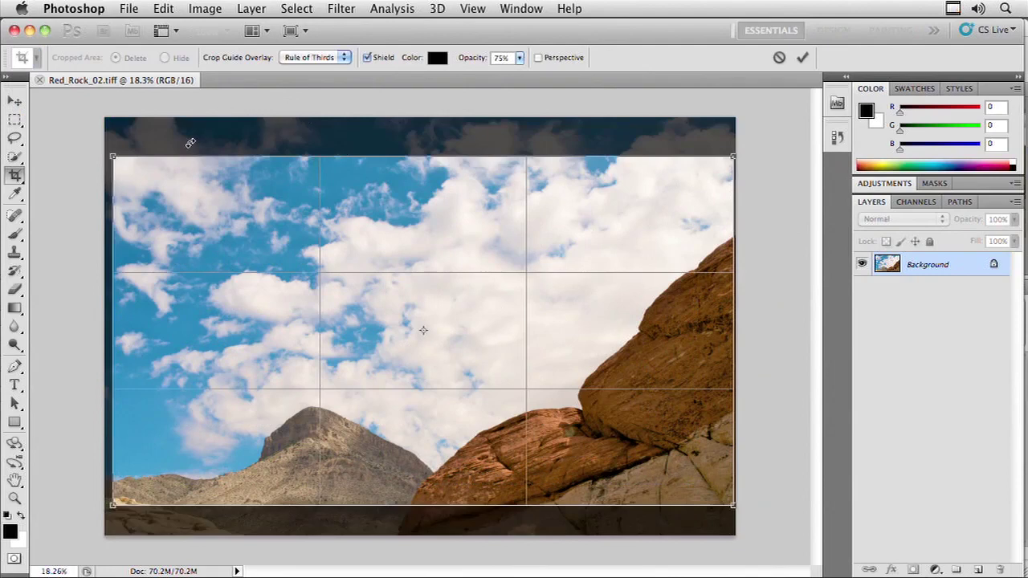
{"action": "left_click_drag", "start_coordinate": [112, 154], "coordinate": [195, 202]}
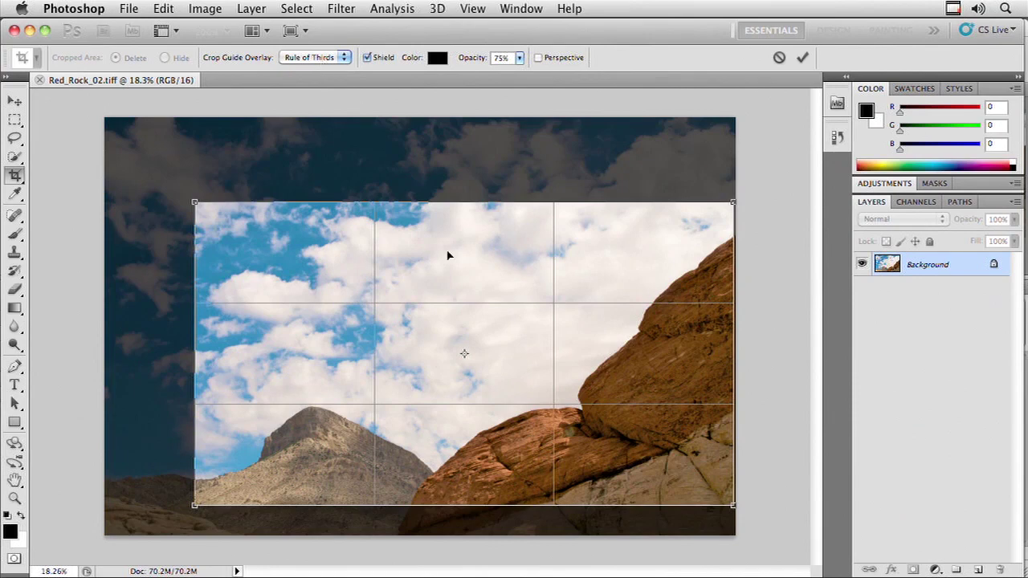
{"action": "left_click_drag", "start_coordinate": [457, 299], "coordinate": [445, 311]}
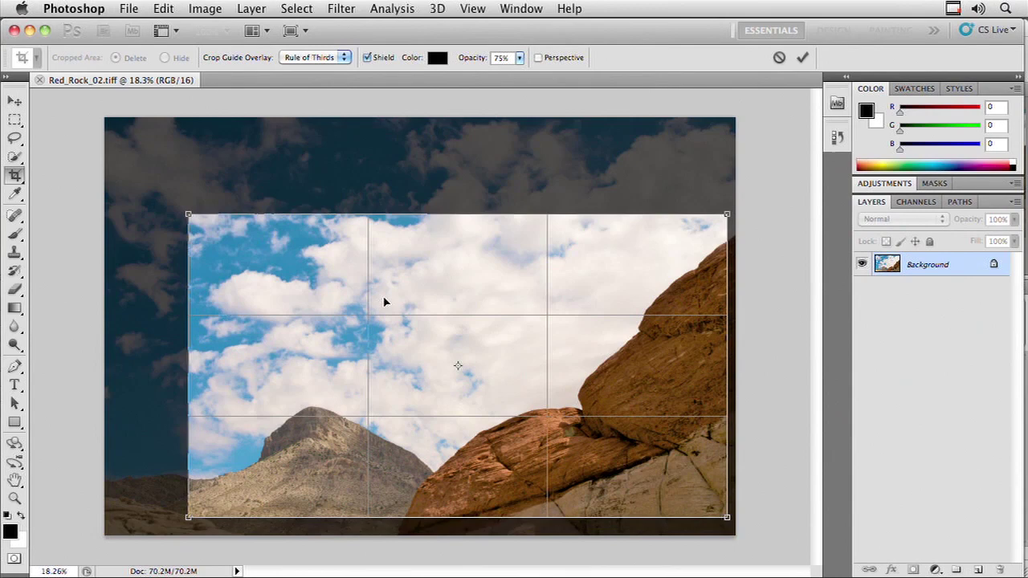
{"action": "left_click", "coordinate": [801, 59]}
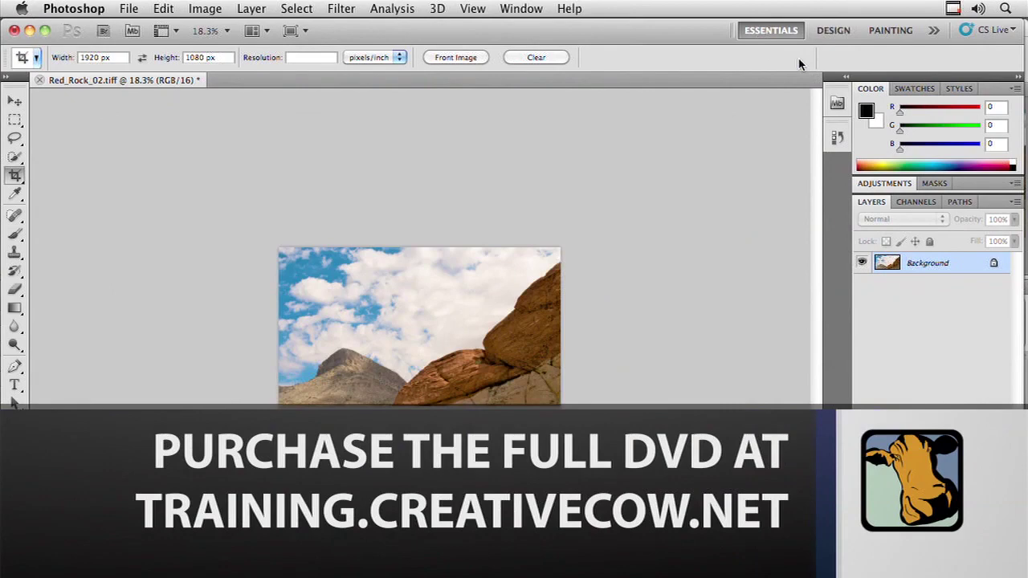
Zoom in and confirm the cropped photo is 1920 × 1080 px at 72 ppi
{"action": "key", "text": "super+plus"}
{"action": "key", "text": "super+plus"}
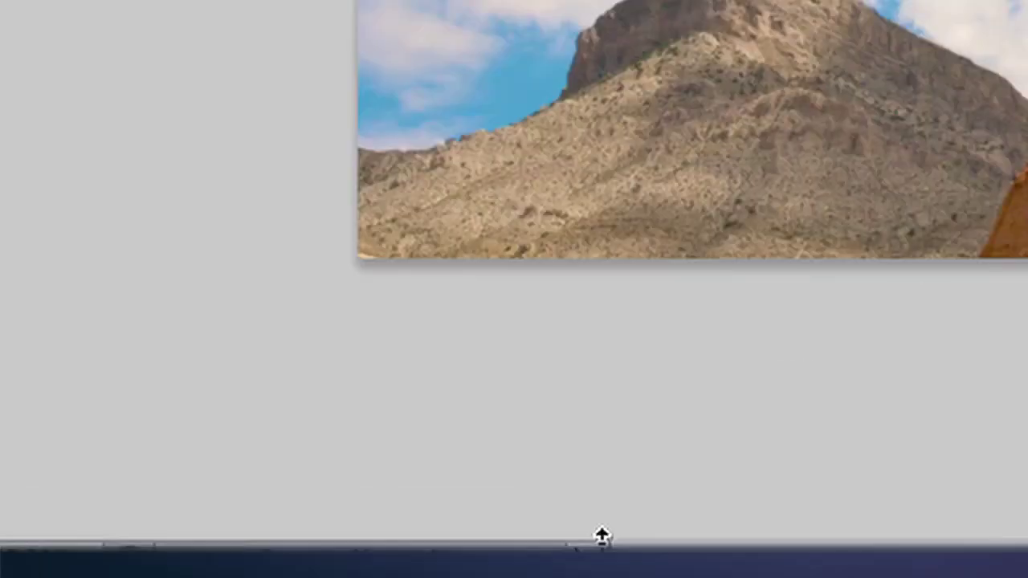
{"action": "left_click", "coordinate": [489, 569]}
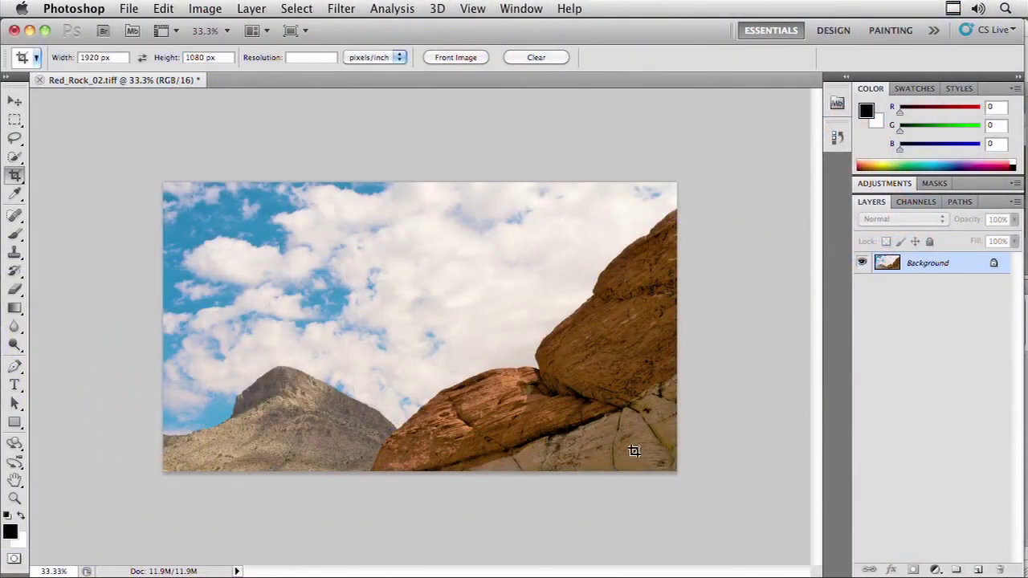
Select the Type tool and set Times Bold, 48 pt, with Smooth anti-aliasing
{"action": "key", "text": "t"}
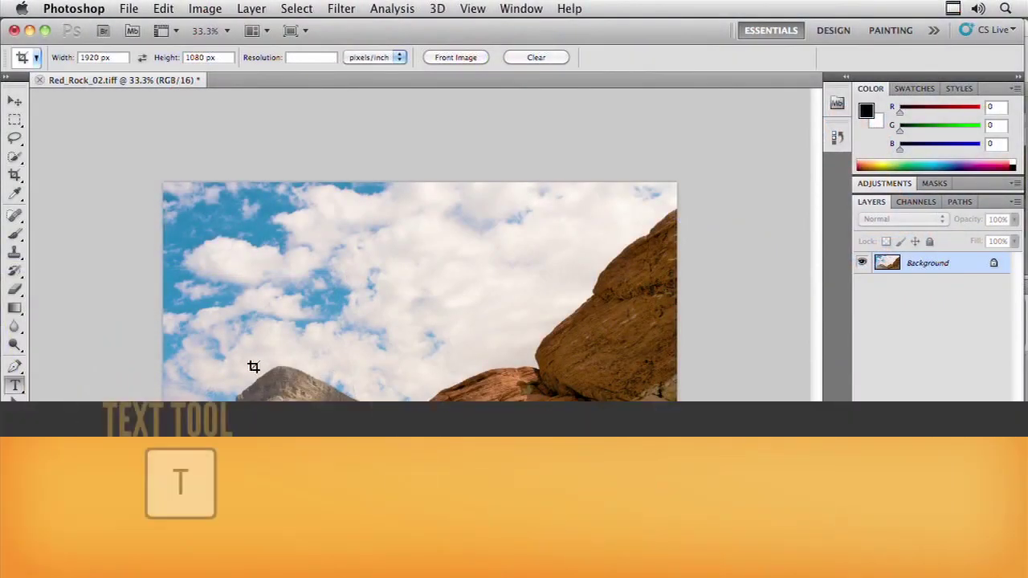
{"action": "left_click", "coordinate": [17, 384]}
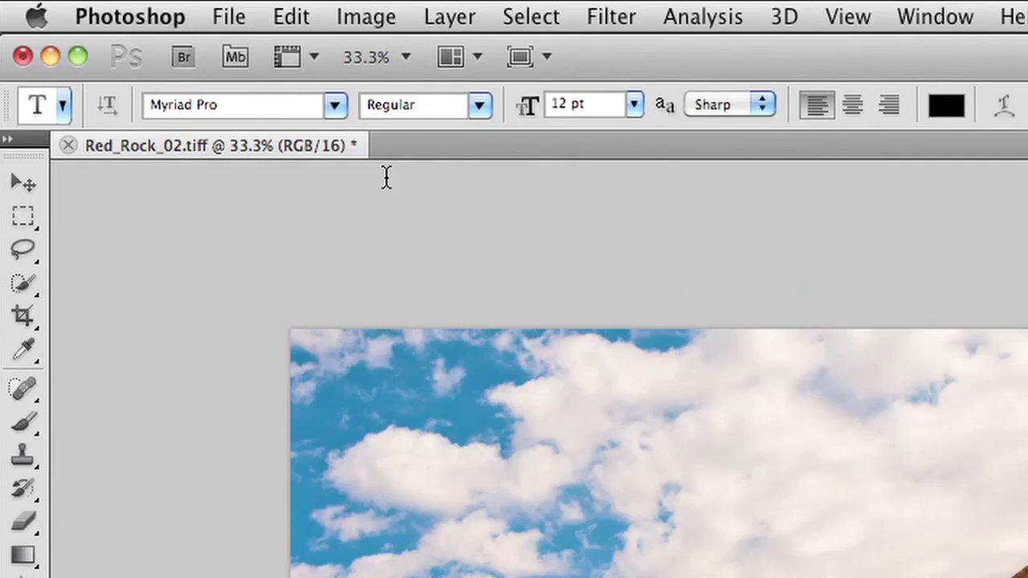
{"action": "left_click", "coordinate": [336, 105]}
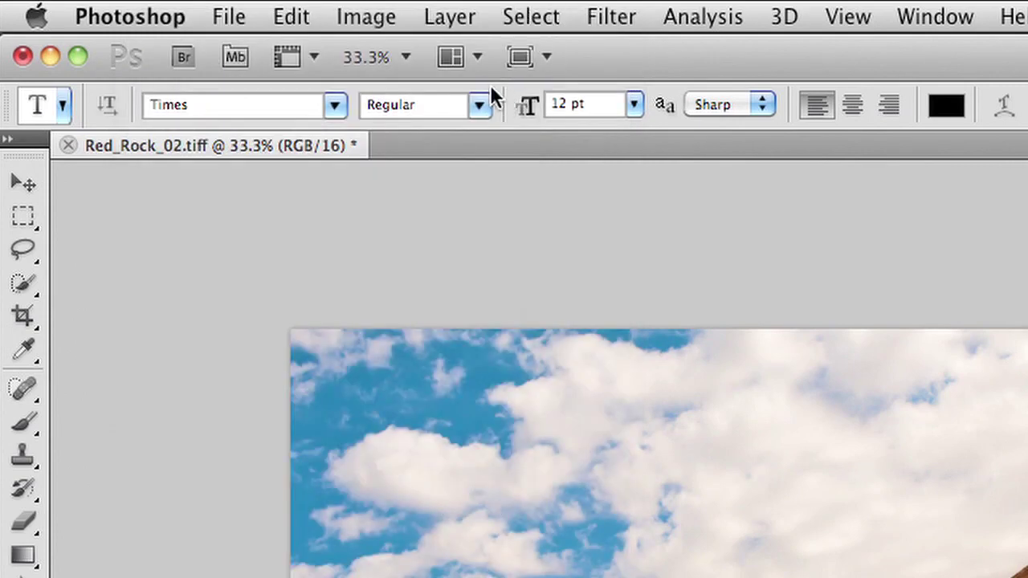
{"action": "left_click", "coordinate": [480, 103]}
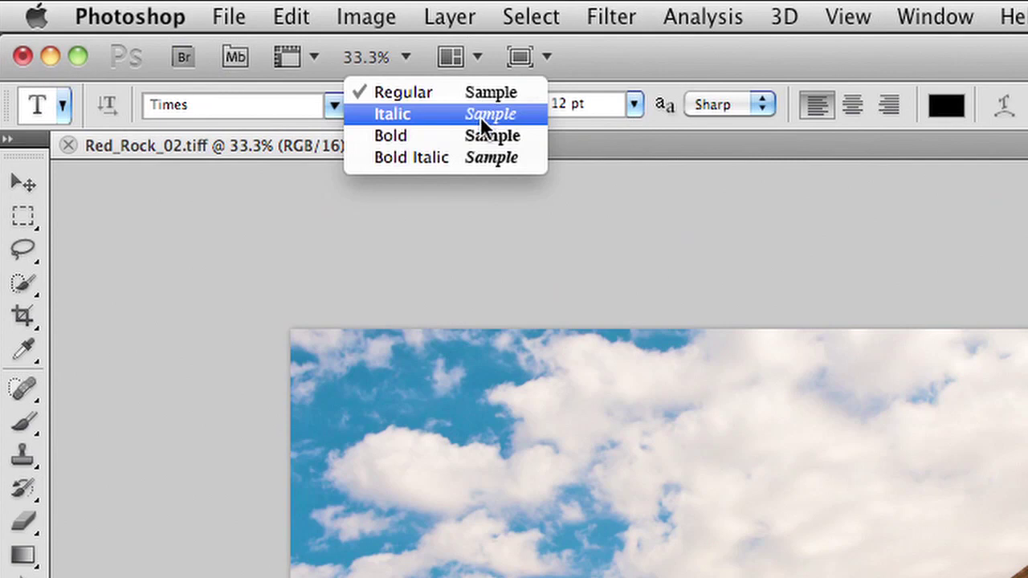
{"action": "left_click", "coordinate": [485, 134]}
{"action": "left_click", "coordinate": [634, 105]}
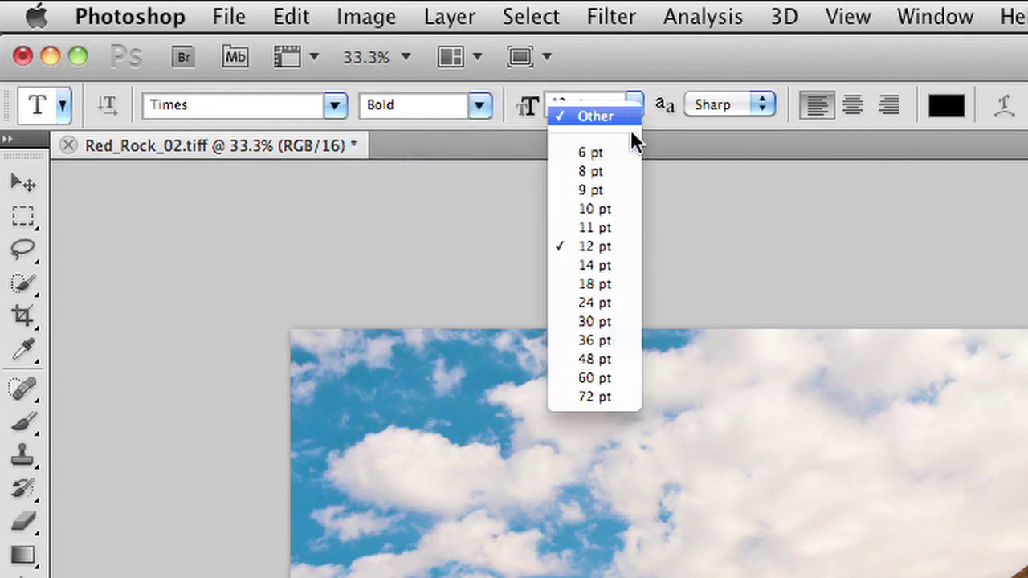
{"action": "left_click", "coordinate": [609, 358]}
{"action": "left_click", "coordinate": [720, 104]}
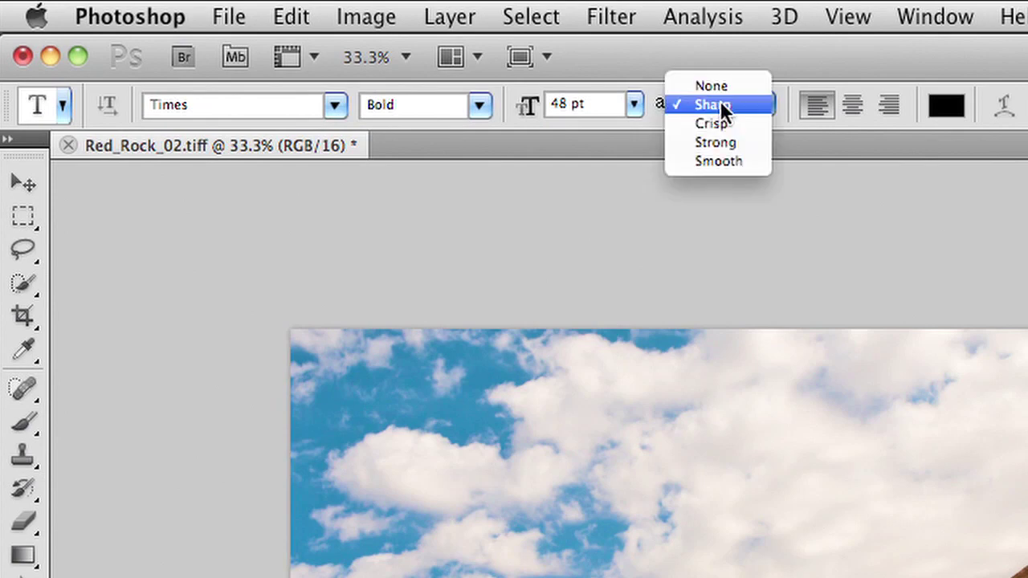
{"action": "left_click", "coordinate": [723, 159]}
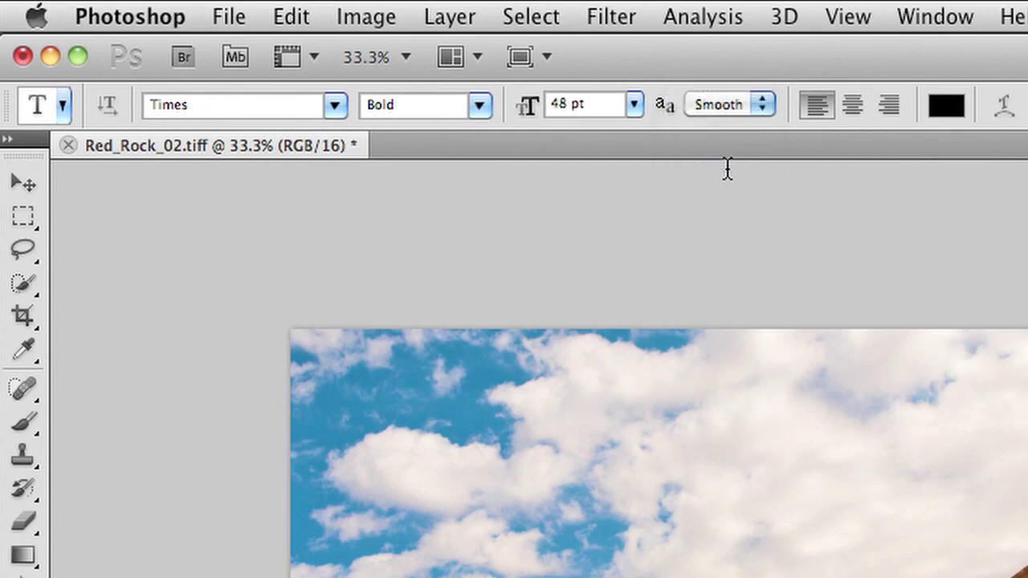
Set the text colour to dark charcoal grey #3e3e3e
{"action": "left_click", "coordinate": [948, 109]}
{"action": "left_click_drag", "start_coordinate": [309, 358], "coordinate": [295, 350]}
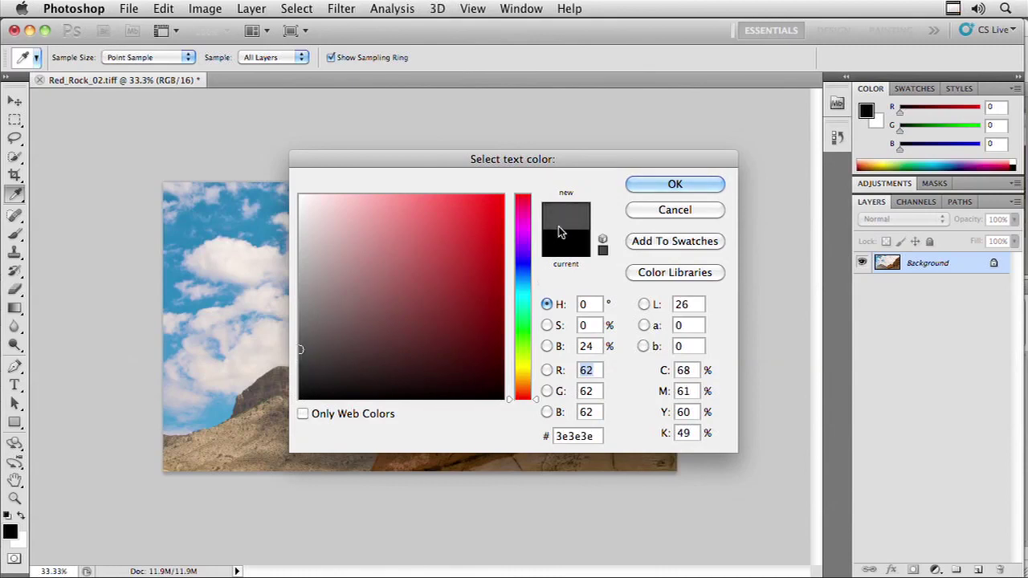
{"action": "left_click", "coordinate": [666, 187]}
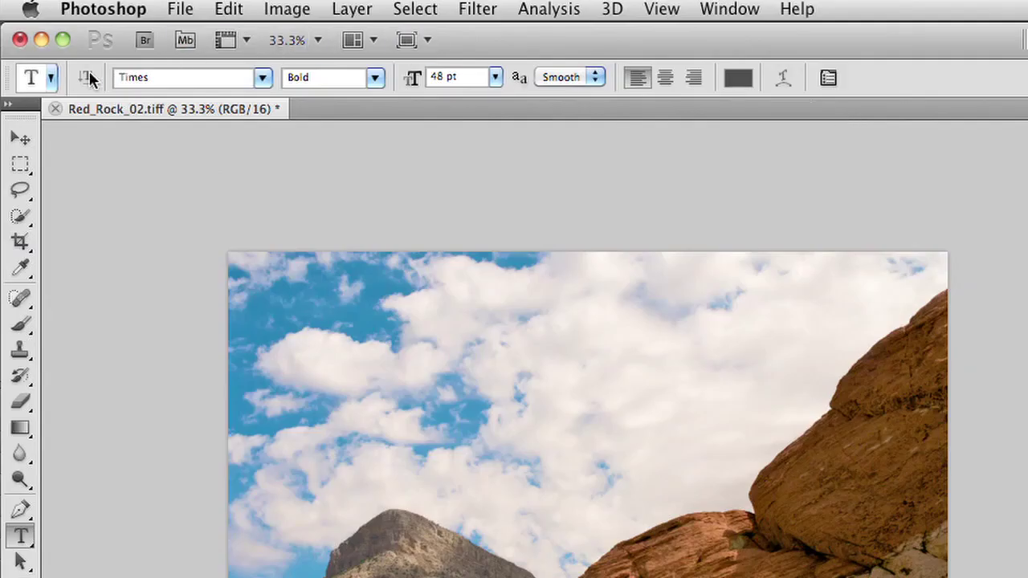
Save the type settings as a preset named 'Name - Lower Third - Canyone Explorers'
{"action": "left_click", "coordinate": [50, 78]}
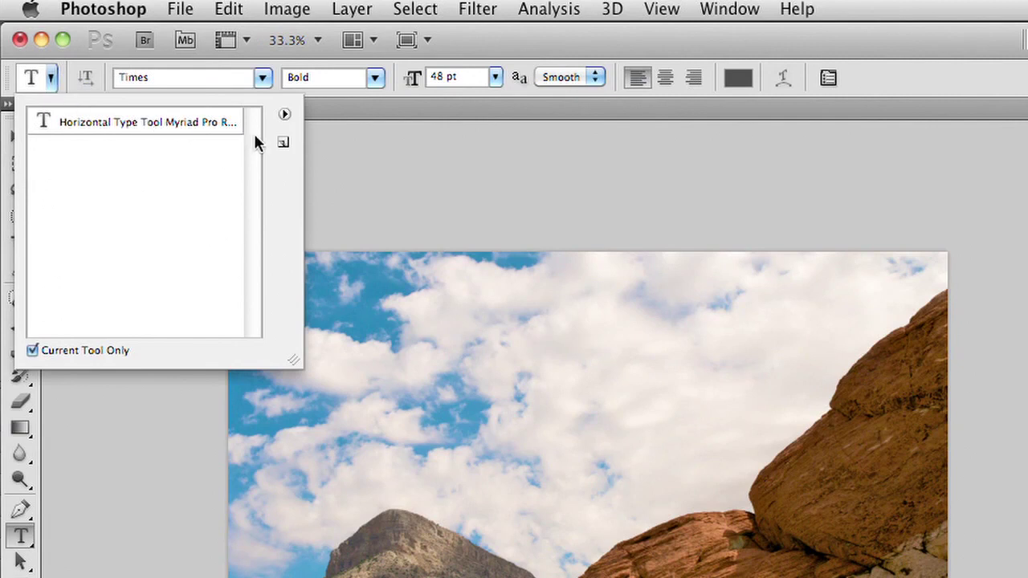
{"action": "left_click", "coordinate": [282, 143]}
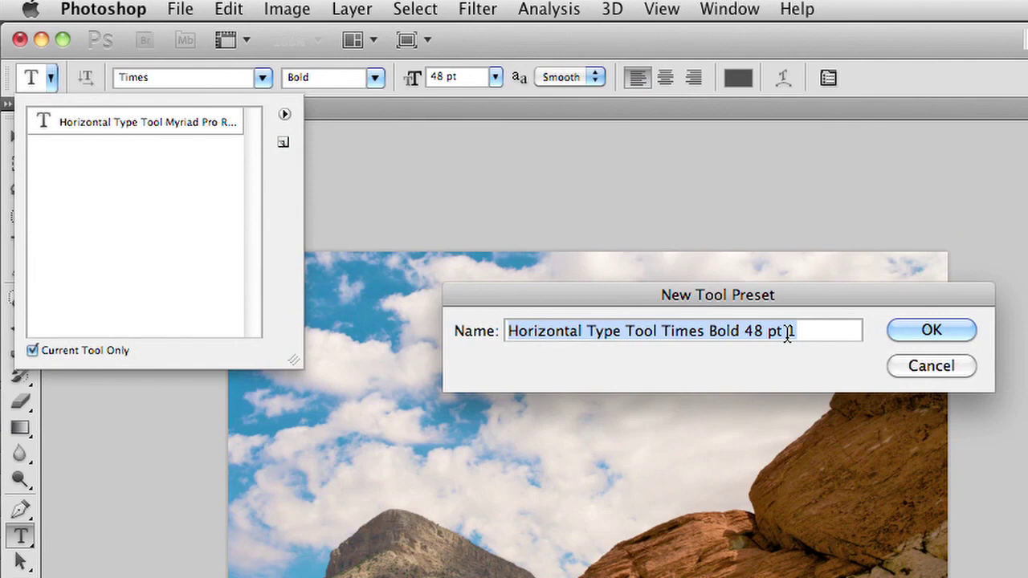
{"action": "type", "text": "Nam"}
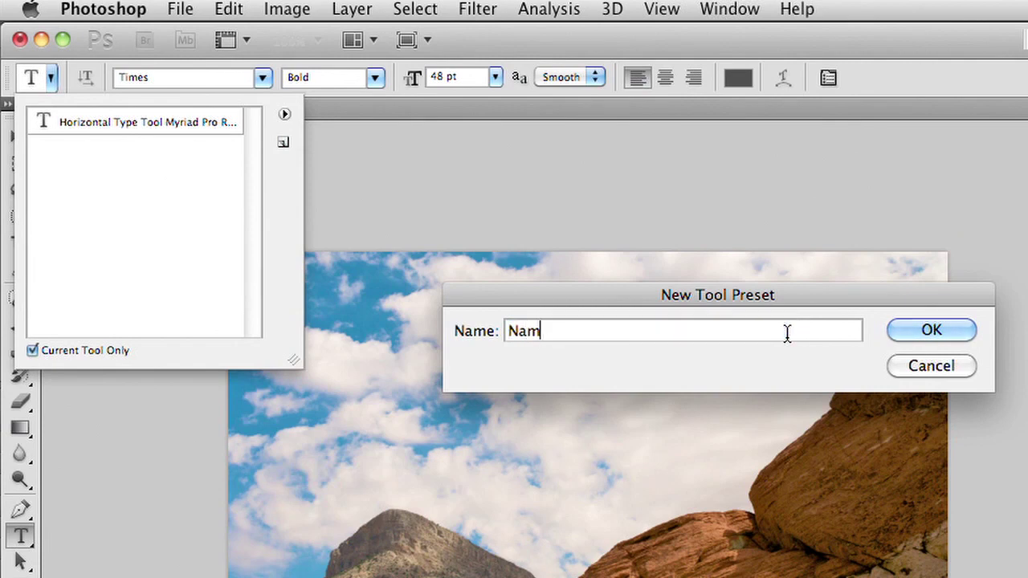
{"action": "type", "text": "e - Lower Th"}
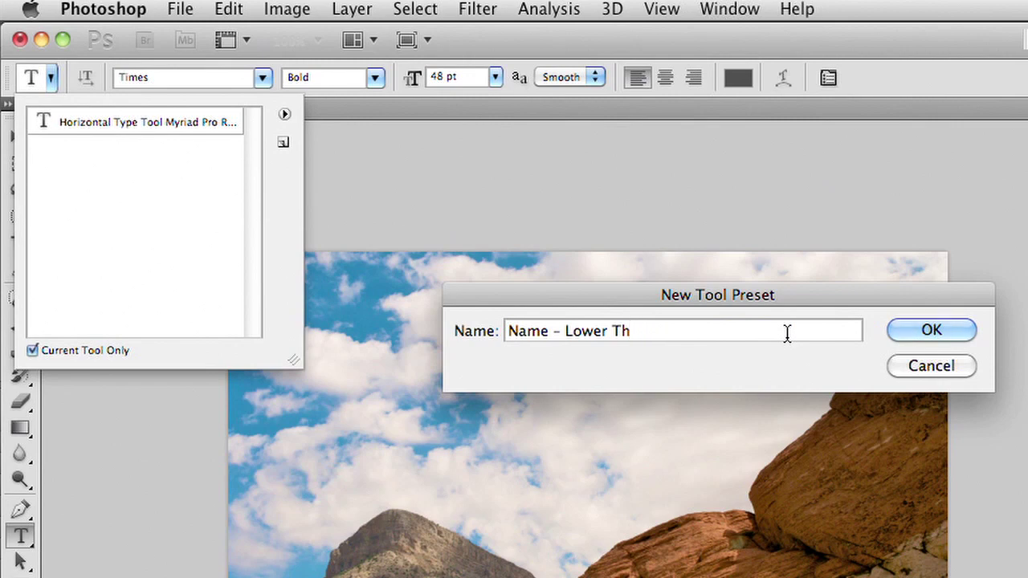
{"action": "type", "text": "uird - Canone"}
{"action": "key", "text": "BackSpace"}
{"action": "key", "text": "BackSpace"}
{"action": "key", "text": "BackSpace"}
{"action": "type", "text": "yone Explorers"}
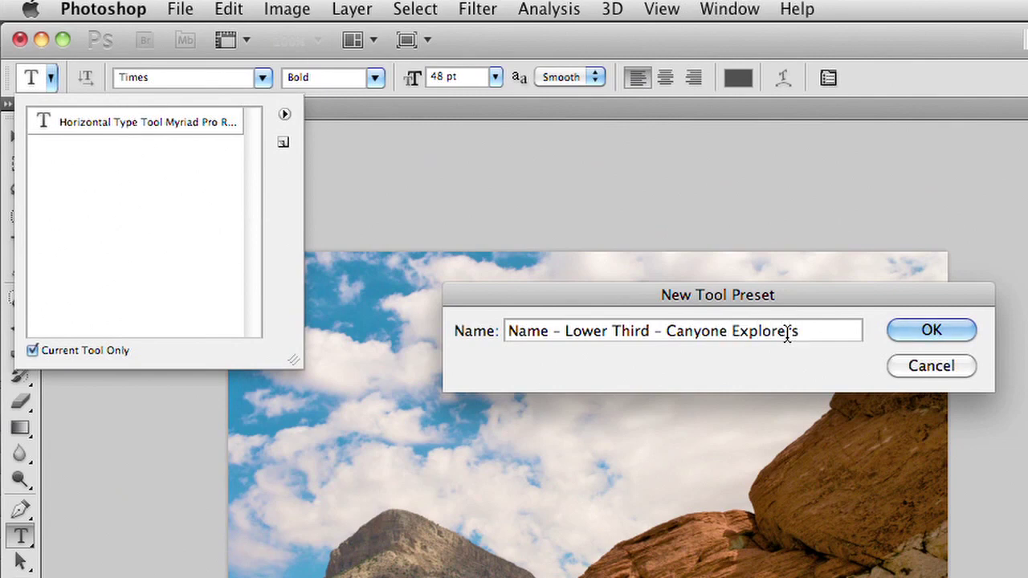
{"action": "key", "text": "Return"}
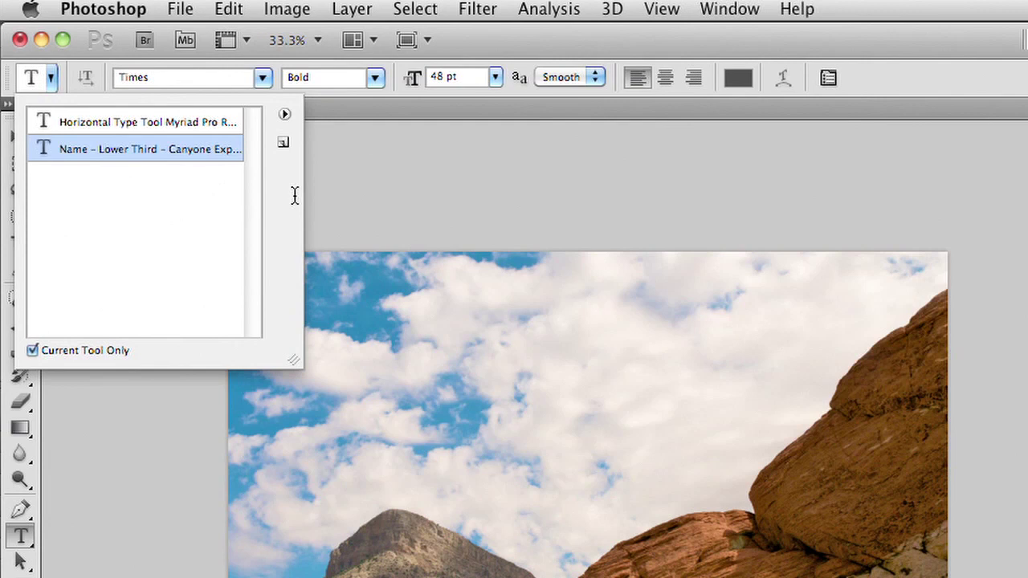
Reapply the Times Bold 48 pt lower-third name preset to the Type tool
{"action": "left_click", "coordinate": [156, 124]}
{"action": "left_click", "coordinate": [157, 153]}
{"action": "left_click", "coordinate": [176, 127]}
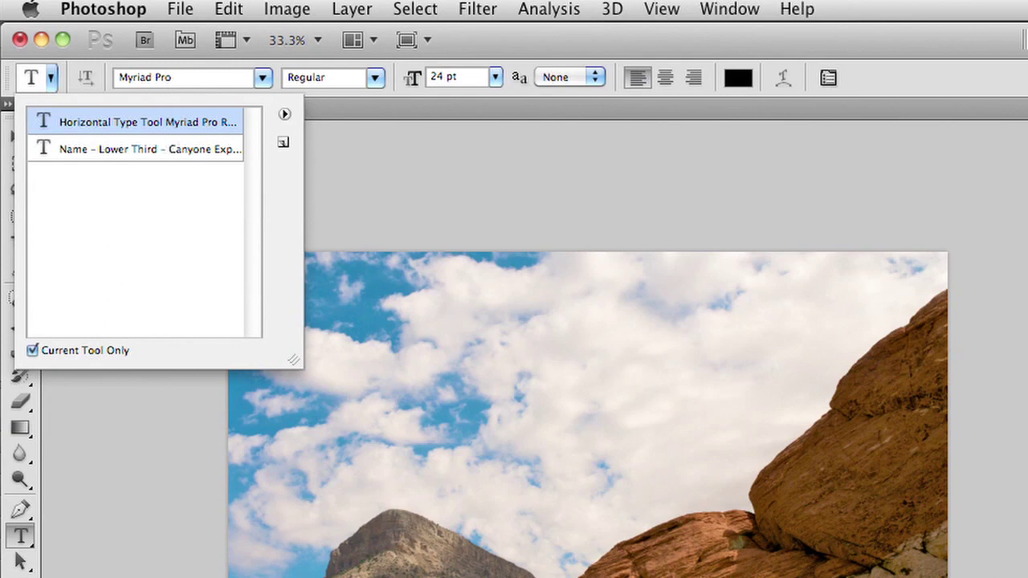
{"action": "left_click", "coordinate": [188, 159]}
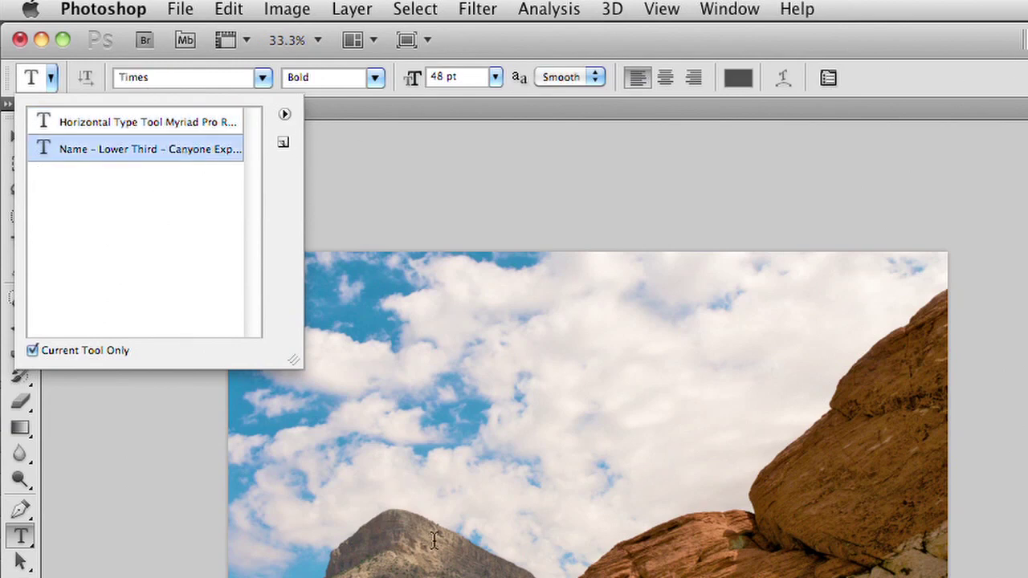
{"action": "left_click", "coordinate": [291, 518]}
Type the sample name, enlarge it to 120 pt, and move it onto the mountain
{"action": "left_click", "coordinate": [290, 517]}
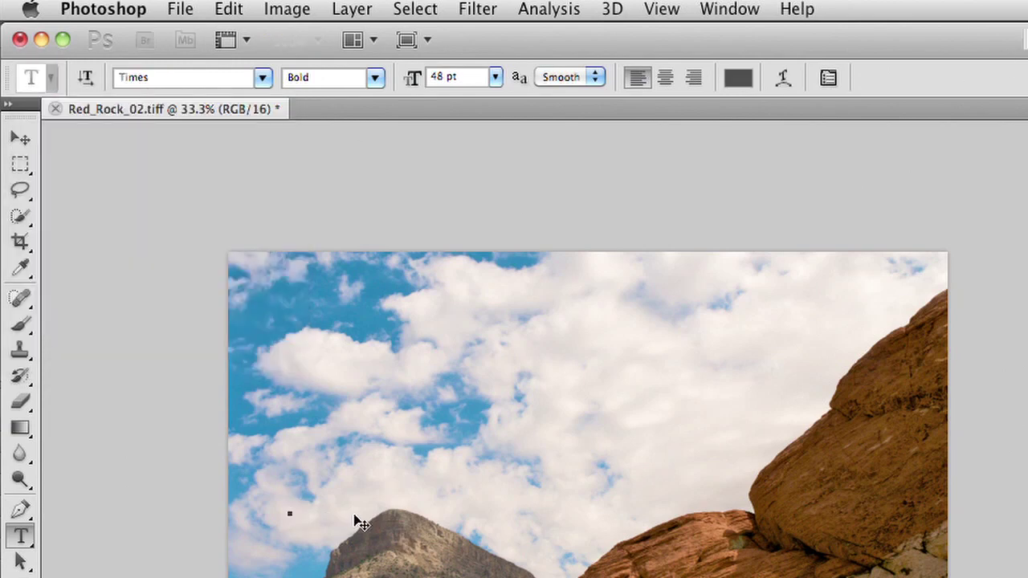
{"action": "type", "text": "John Smith"}
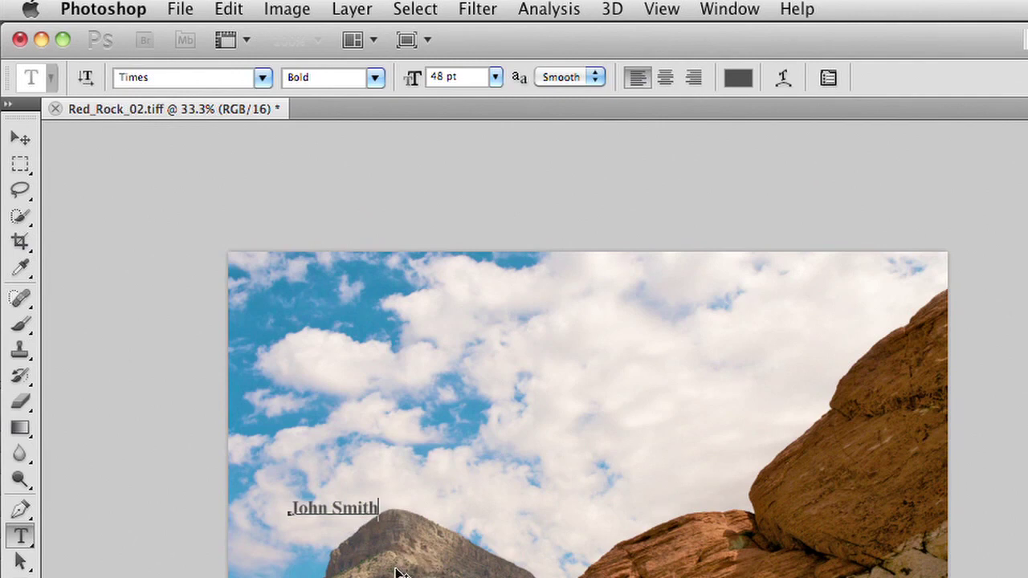
{"action": "triple_click", "coordinate": [352, 508]}
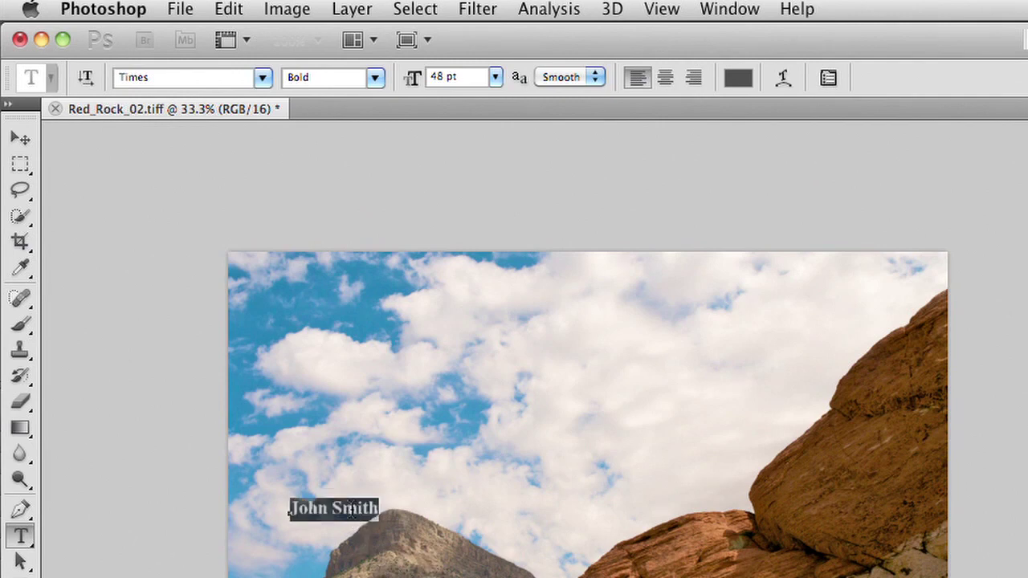
{"action": "left_click", "coordinate": [495, 75]}
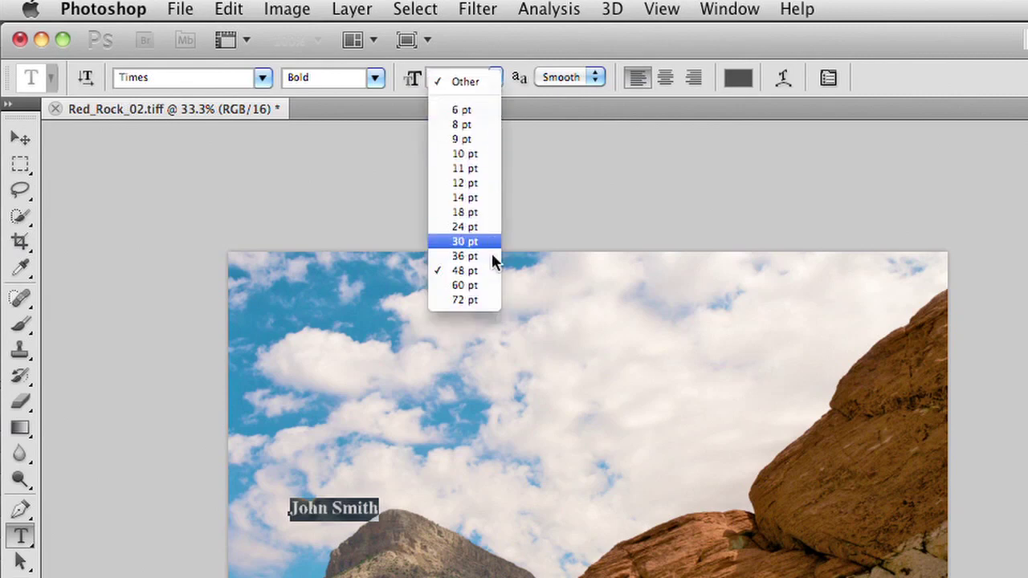
{"action": "left_click", "coordinate": [487, 299]}
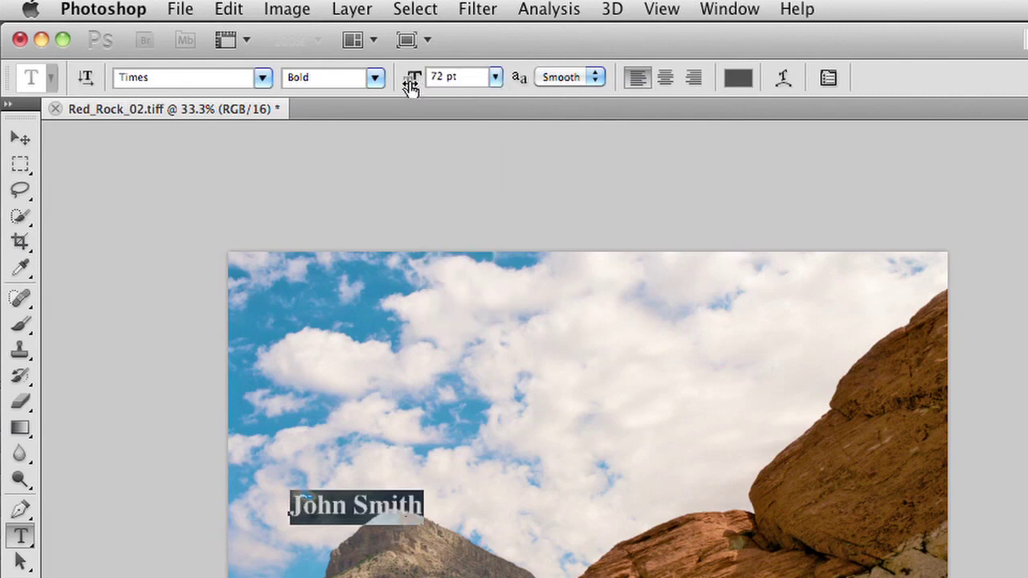
{"action": "left_click_drag", "start_coordinate": [410, 86], "coordinate": [463, 89]}
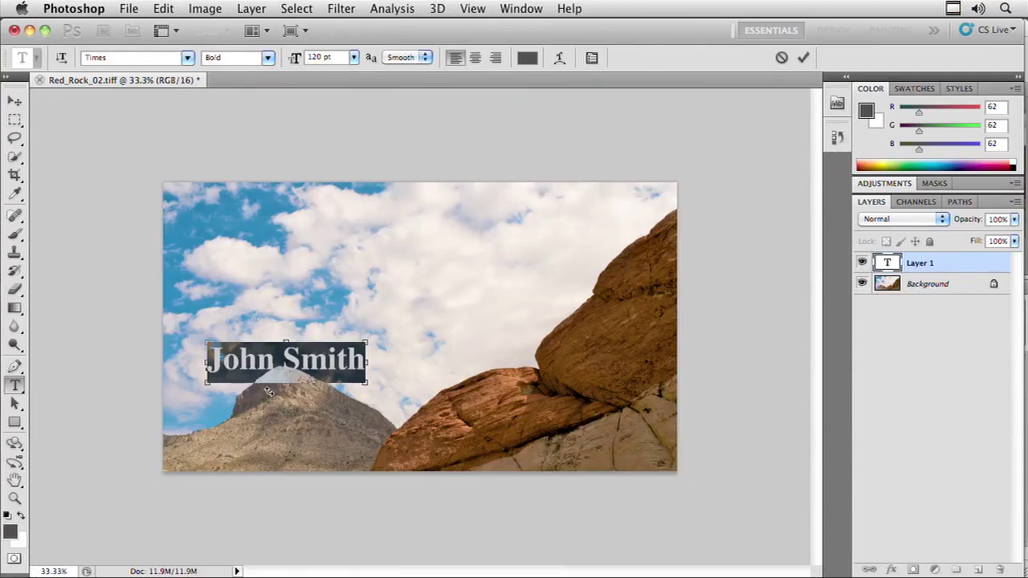
{"action": "left_click_drag", "start_coordinate": [268, 380], "coordinate": [260, 415]}
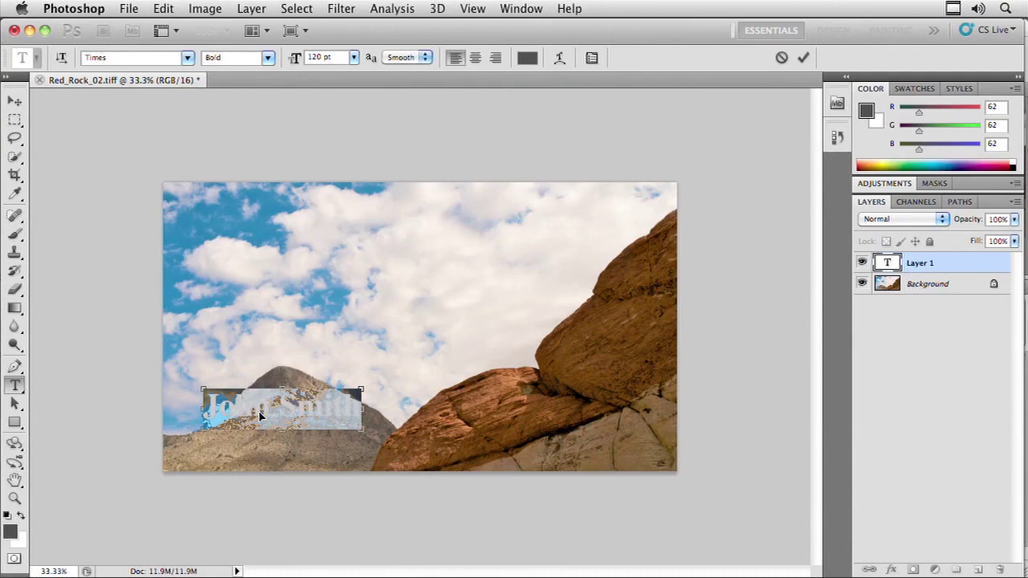
Commit the name text and save its Times Bold 120 pt settings as a new type preset
{"action": "left_click", "coordinate": [805, 58]}
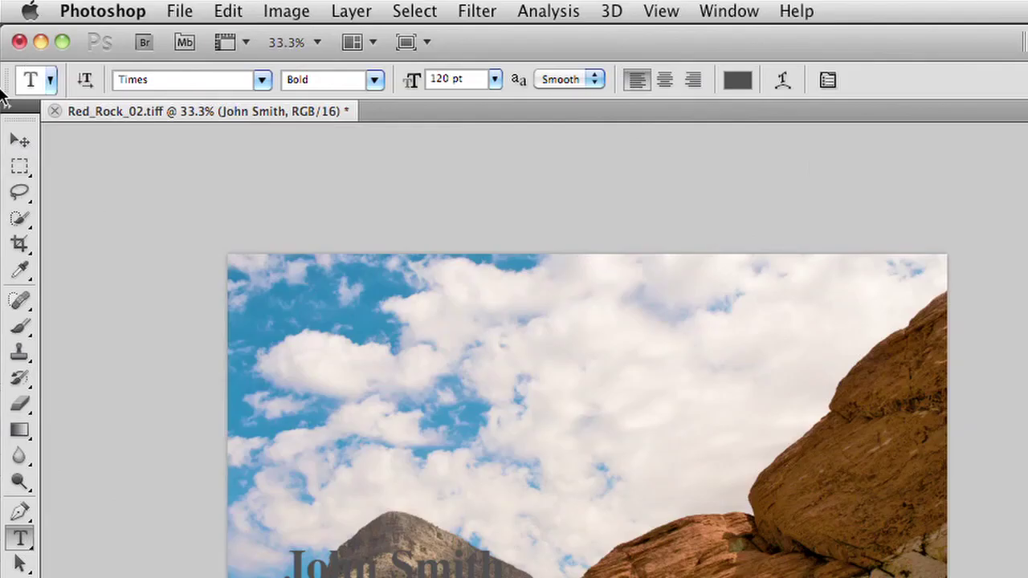
{"action": "left_click", "coordinate": [49, 81]}
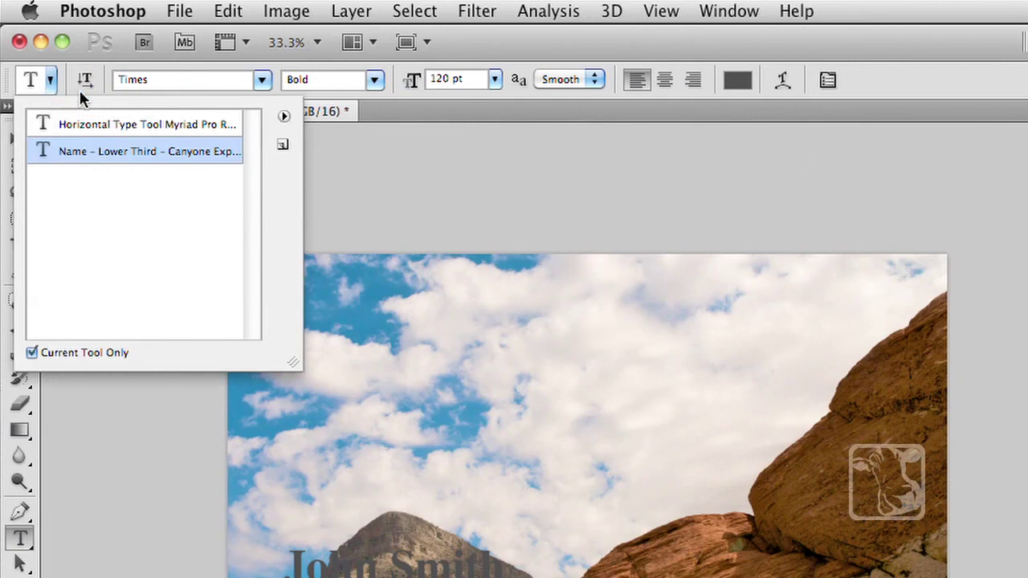
{"action": "left_click", "coordinate": [280, 143]}
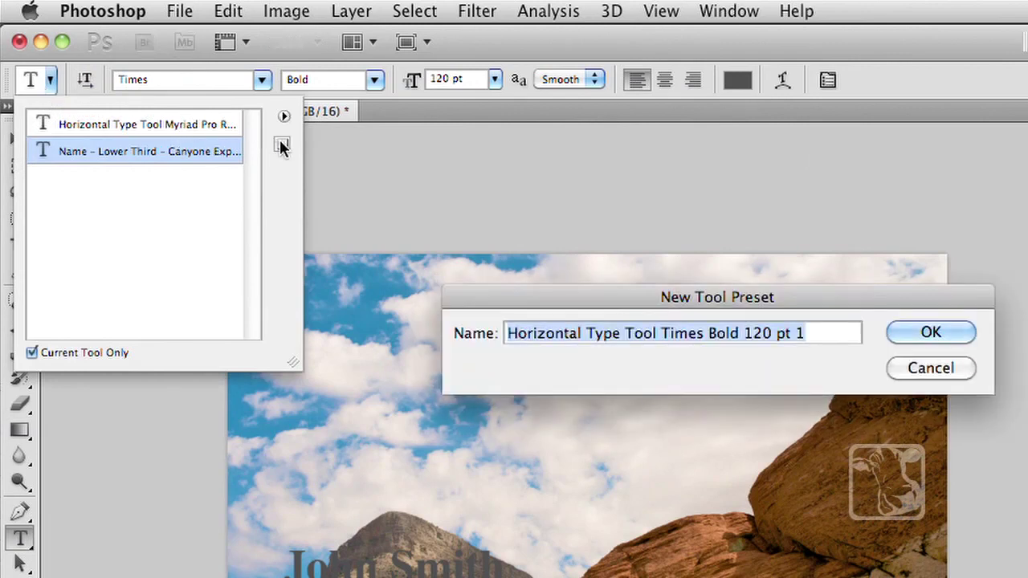
{"action": "left_click", "coordinate": [931, 334]}
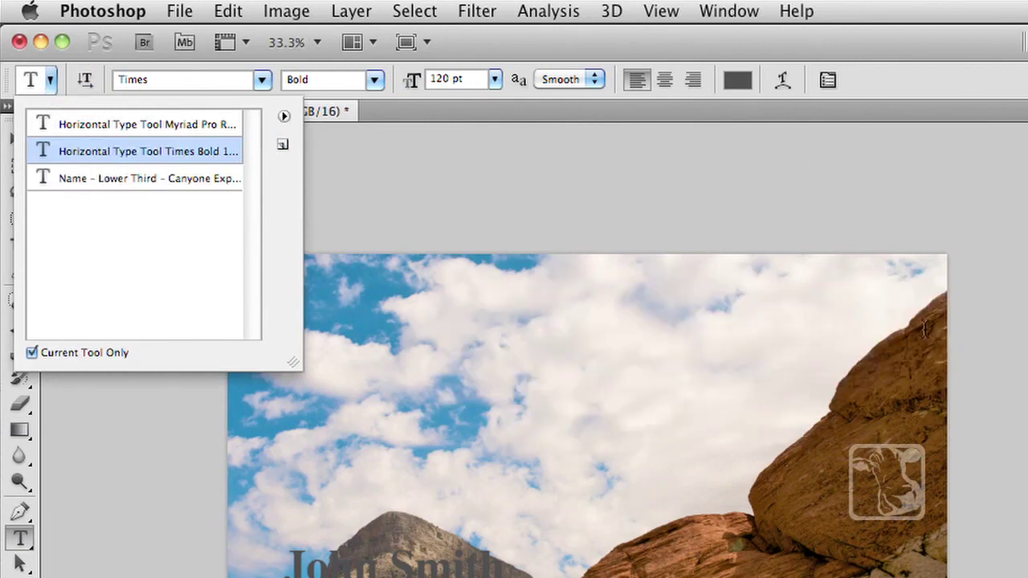
Delete the lower-third name preset and apply the new Times Bold 120 pt preset
{"action": "double_click", "coordinate": [113, 178]}
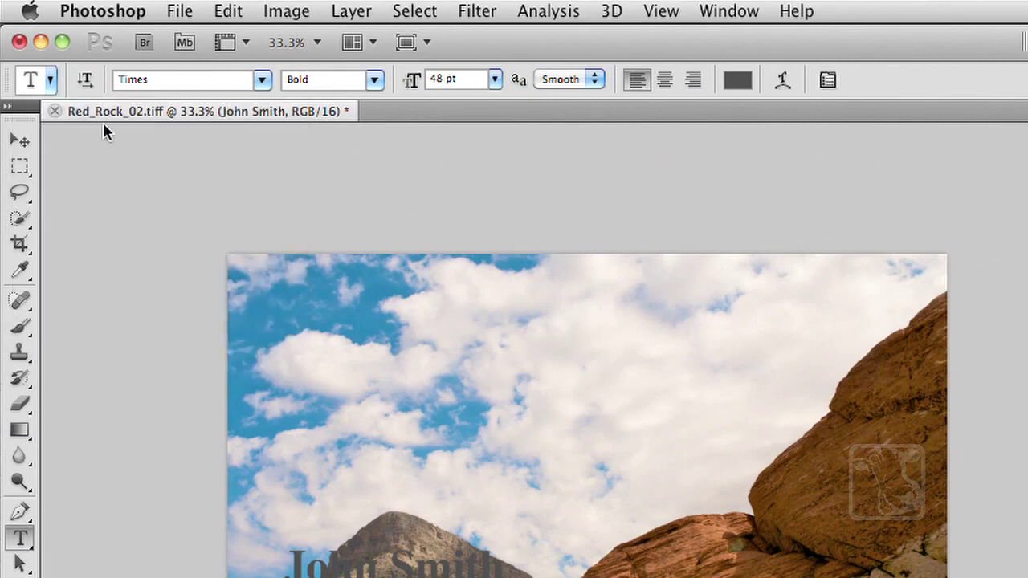
{"action": "left_click", "coordinate": [50, 80]}
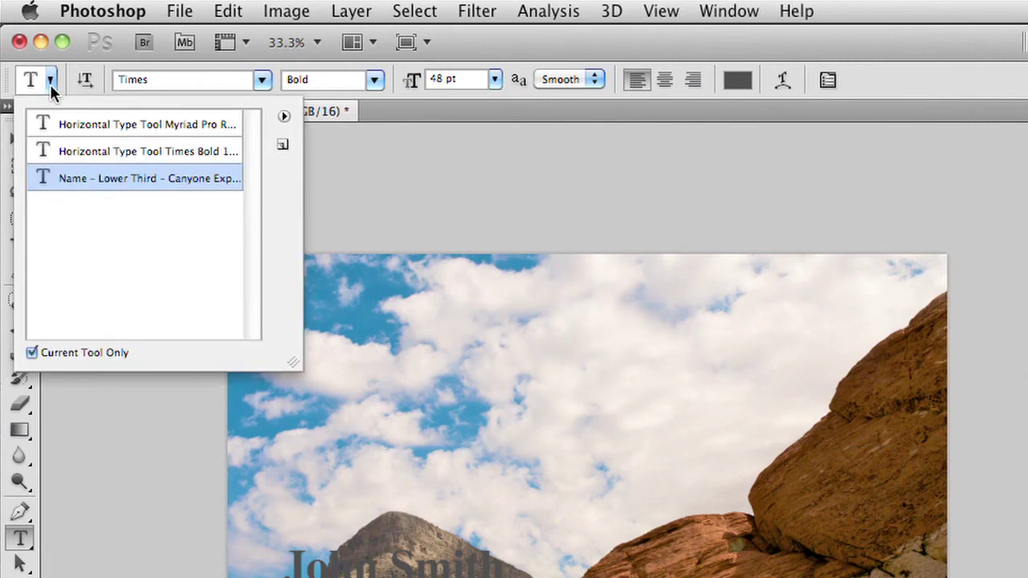
{"action": "left_click", "coordinate": [98, 179], "text": "alt"}
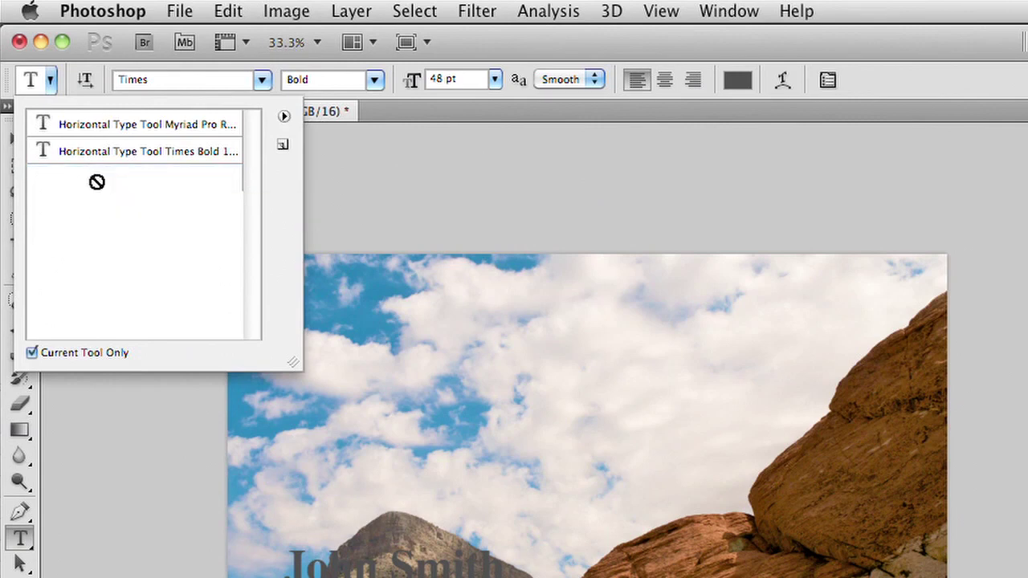
{"action": "left_click", "coordinate": [122, 134]}
{"action": "left_click", "coordinate": [123, 154]}
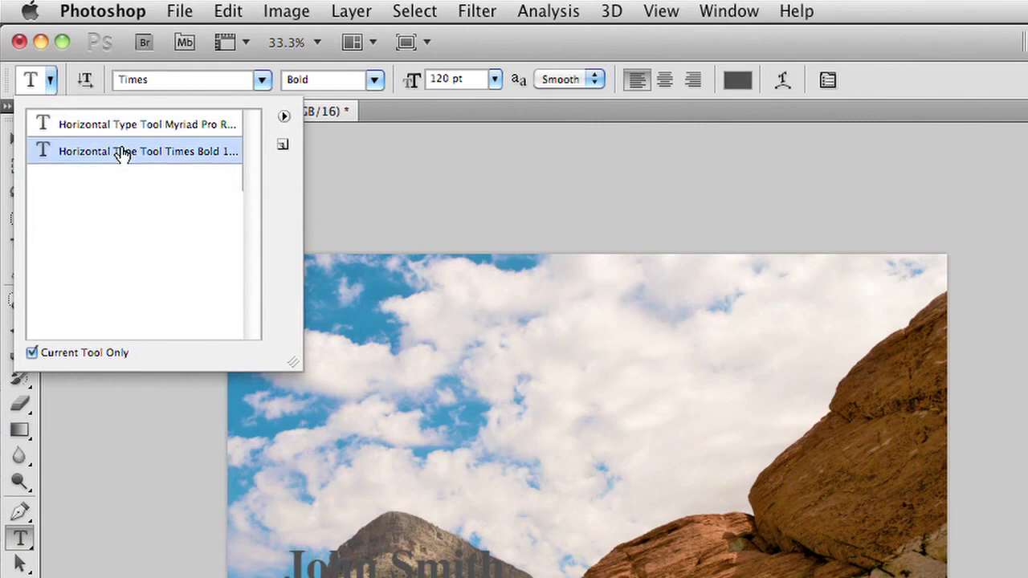
{"action": "left_click", "coordinate": [475, 305]}
{"action": "left_click", "coordinate": [475, 306]}
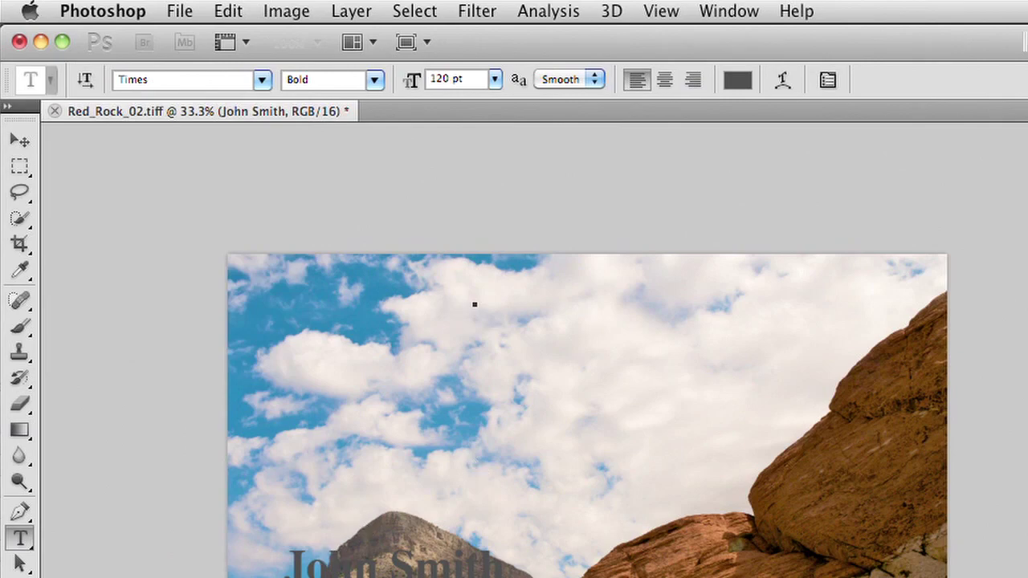